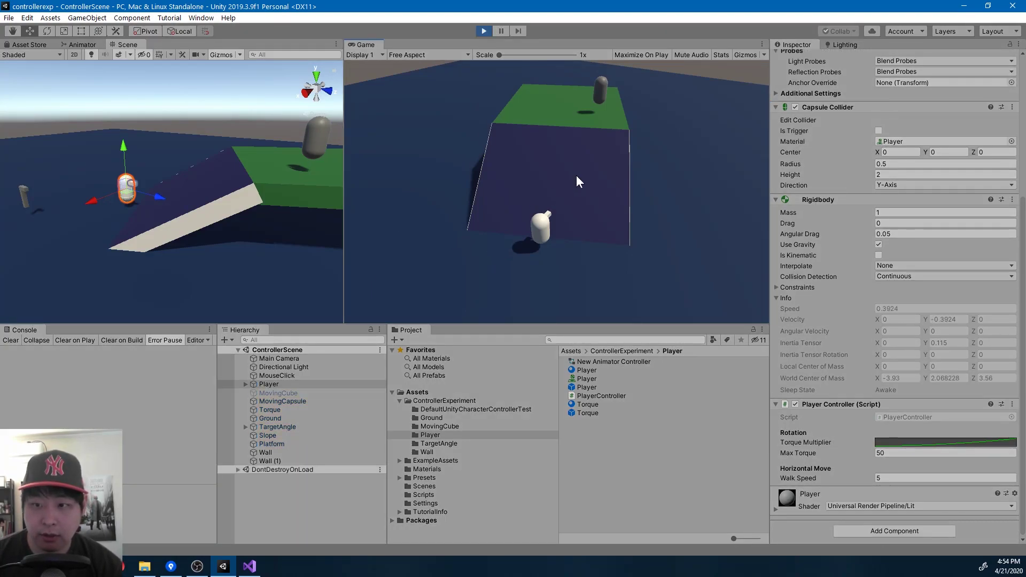
Step: Test the player capsule walking up and turning around on the slope in the running scene, and stop play mode
{"action": "key", "text": "w"}
{"action": "mouse_move", "coordinate": [553, 104]}
{"action": "left_mouse_down"}
{"action": "mouse_move", "coordinate": [435, 242]}
{"action": "mouse_move", "coordinate": [553, 158]}
{"action": "mouse_move", "coordinate": [590, 268]}
{"action": "mouse_move", "coordinate": [520, 275]}
{"action": "mouse_move", "coordinate": [508, 123]}
{"action": "mouse_move", "coordinate": [576, 161]}
{"action": "mouse_move", "coordinate": [602, 235]}
{"action": "mouse_move", "coordinate": [422, 186]}
{"action": "mouse_move", "coordinate": [630, 197]}
{"action": "mouse_move", "coordinate": [485, 213]}
{"action": "mouse_move", "coordinate": [562, 128]}
{"action": "mouse_move", "coordinate": [457, 79]}
{"action": "mouse_move", "coordinate": [518, 303]}
{"action": "mouse_move", "coordinate": [510, 89]}
{"action": "mouse_move", "coordinate": [610, 232]}
{"action": "mouse_move", "coordinate": [402, 325]}
{"action": "mouse_move", "coordinate": [528, 96]}
{"action": "mouse_move", "coordinate": [587, 224]}
{"action": "mouse_move", "coordinate": [531, 297]}
{"action": "mouse_move", "coordinate": [639, 119]}
{"action": "mouse_move", "coordinate": [542, 334]}
{"action": "mouse_move", "coordinate": [617, 217]}
{"action": "mouse_move", "coordinate": [528, 123]}
{"action": "mouse_move", "coordinate": [560, 130]}
{"action": "left_mouse_up"}
{"action": "left_click", "coordinate": [561, 105]}
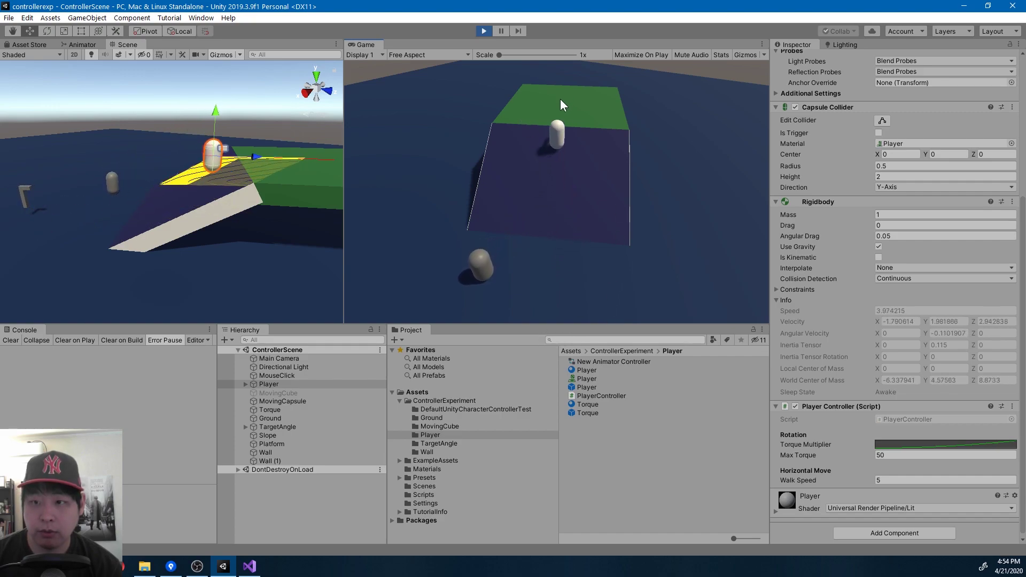
{"action": "mouse_move", "coordinate": [591, 78]}
{"action": "left_mouse_down"}
{"action": "mouse_move", "coordinate": [534, 158]}
{"action": "mouse_move", "coordinate": [572, 219]}
{"action": "mouse_move", "coordinate": [692, 212]}
{"action": "mouse_move", "coordinate": [688, 156]}
{"action": "mouse_move", "coordinate": [701, 229]}
{"action": "mouse_move", "coordinate": [673, 255]}
{"action": "mouse_move", "coordinate": [563, 280]}
{"action": "mouse_move", "coordinate": [598, 330]}
{"action": "mouse_move", "coordinate": [563, 120]}
{"action": "mouse_move", "coordinate": [484, 167]}
{"action": "mouse_move", "coordinate": [567, 90]}
{"action": "mouse_move", "coordinate": [491, 113]}
{"action": "mouse_move", "coordinate": [576, 79]}
{"action": "mouse_move", "coordinate": [428, 124]}
{"action": "mouse_move", "coordinate": [534, 249]}
{"action": "left_mouse_up"}
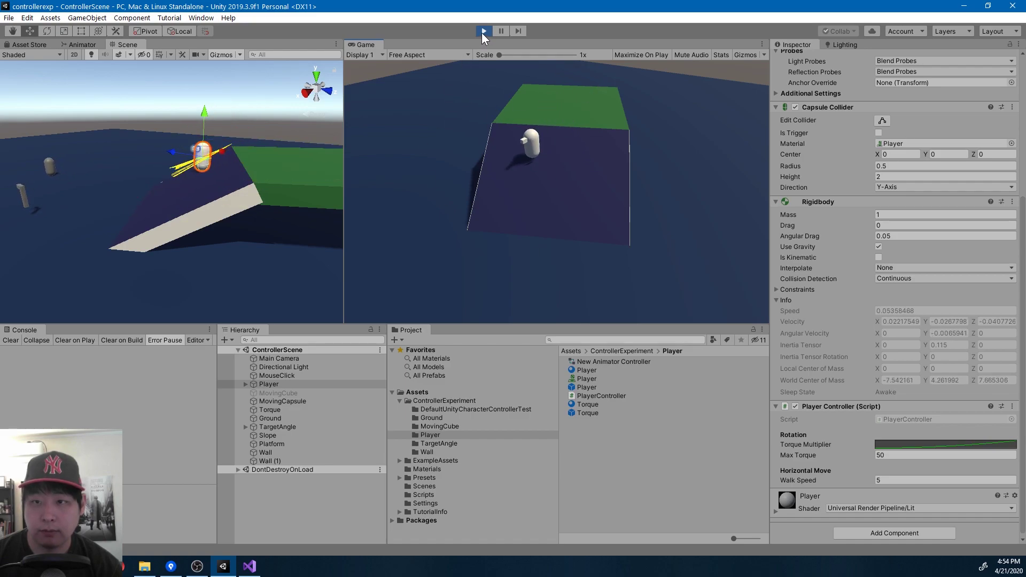
{"action": "left_click", "coordinate": [483, 31]}
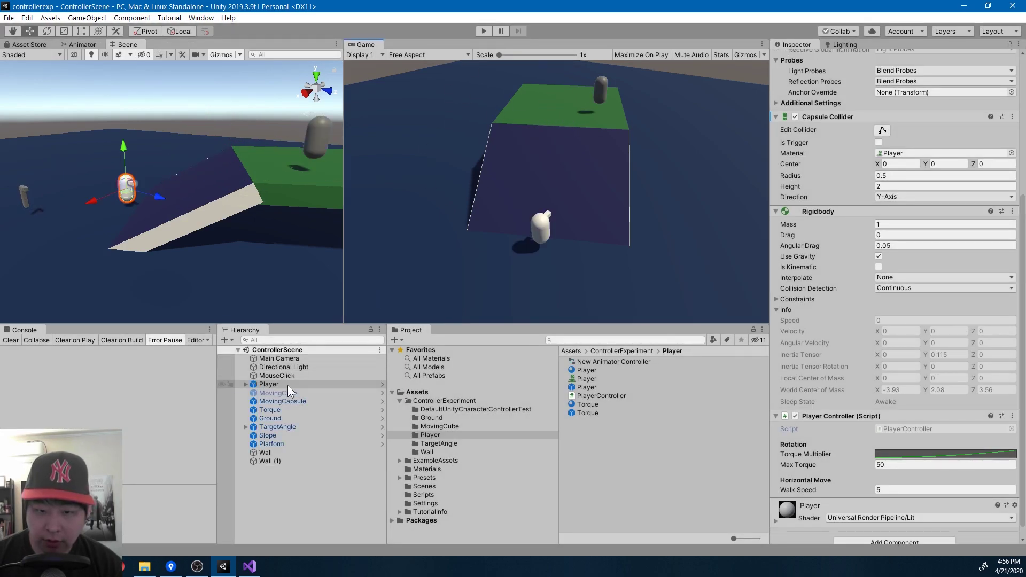
Step: Open the Player's PlayerController script, review the calls in FixedUpdate, and go to the definition of CancelVerticalVelocity
{"action": "double_click", "coordinate": [910, 430]}
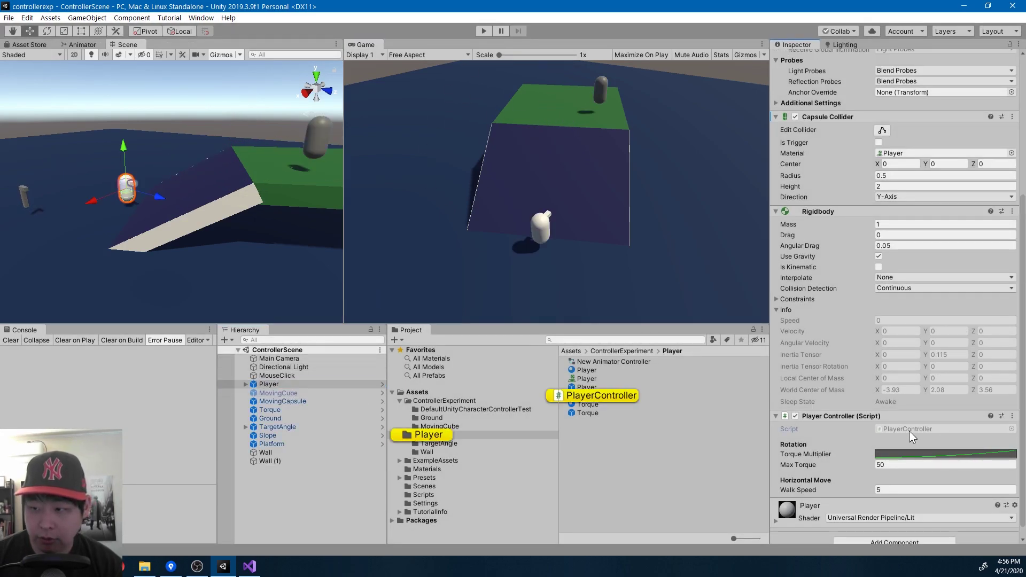
{"action": "scroll", "coordinate": [559, 346], "scroll_direction": "down", "scroll_amount": 9}
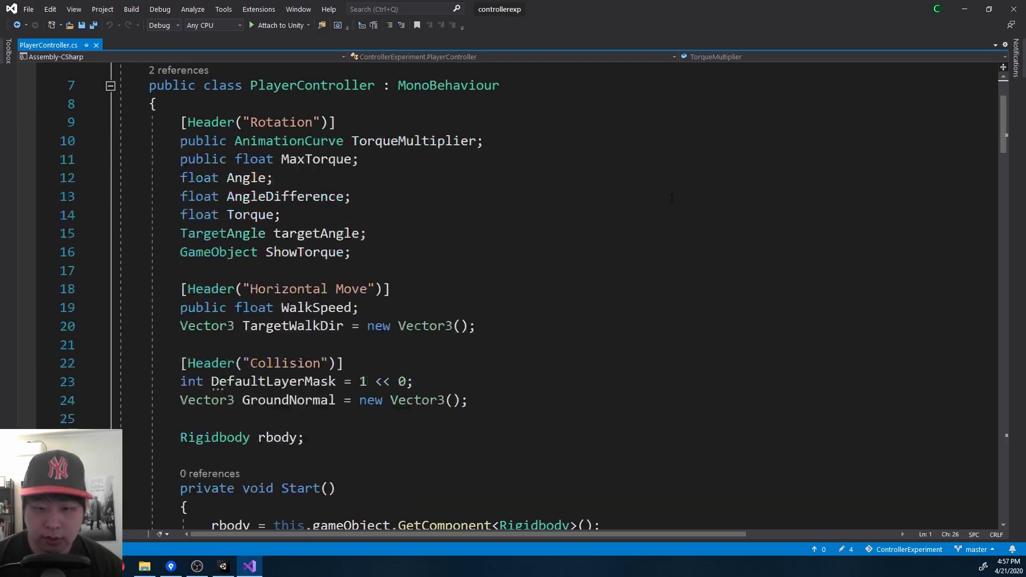
{"action": "left_click", "coordinate": [274, 280]}
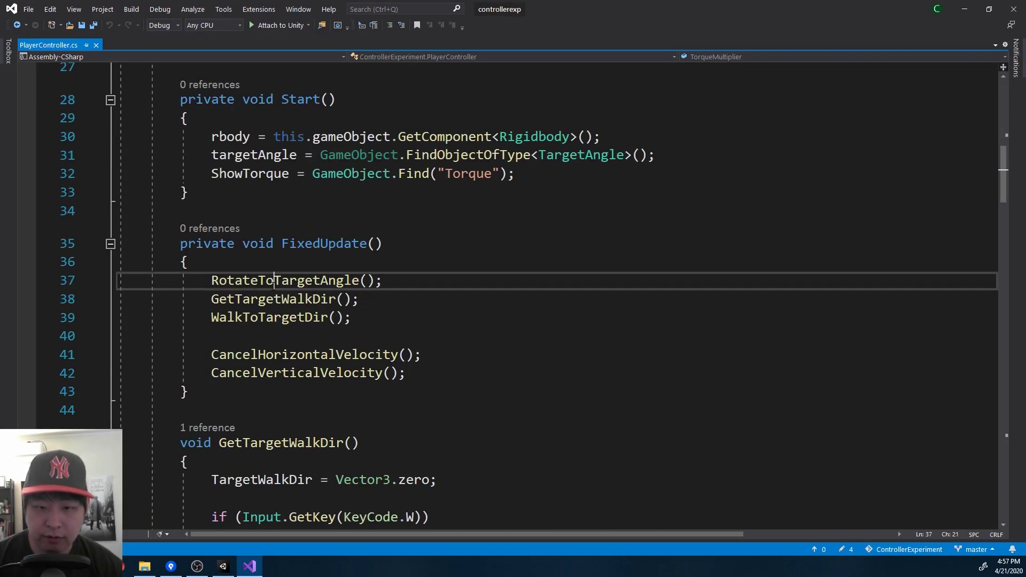
{"action": "left_click", "coordinate": [273, 299]}
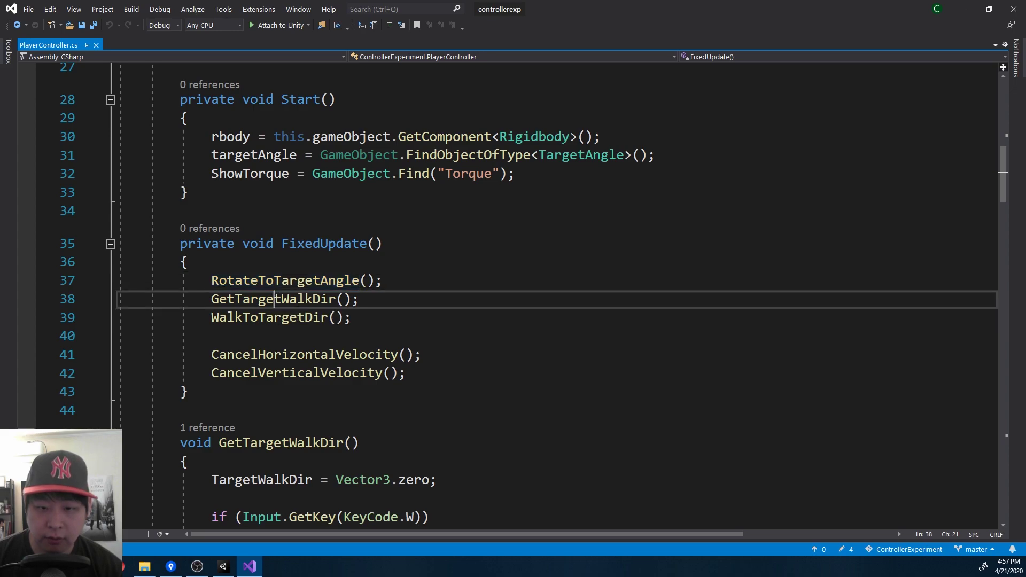
{"action": "key", "text": "Down"}
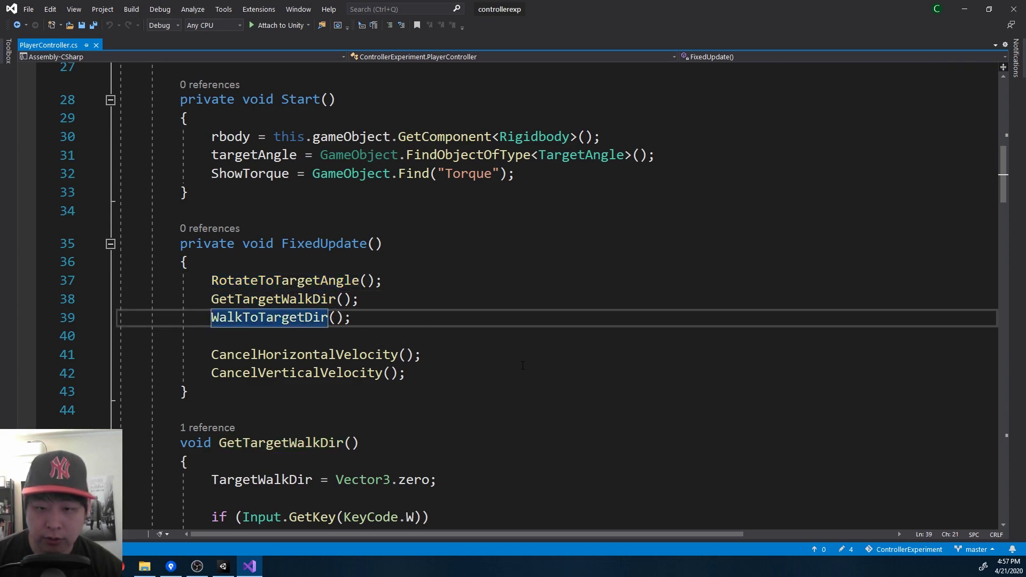
{"action": "left_click", "coordinate": [266, 373]}
{"action": "key", "text": "F12"}
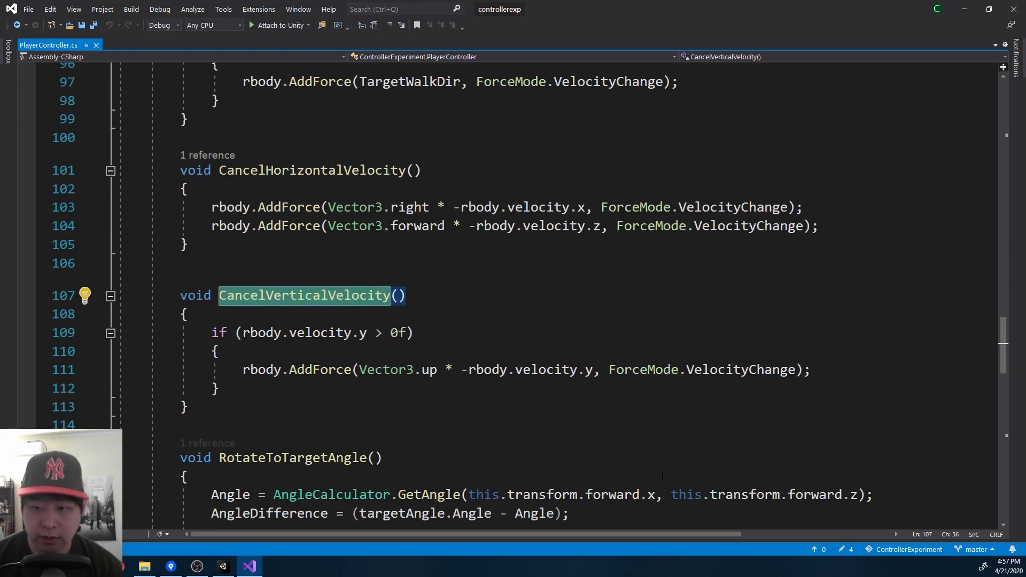
Step: Go from FixedUpdate to the GetTargetWalkDir definition and highlight its GetGroundNormal and Vector3.ProjectOnPlane code
{"action": "scroll", "coordinate": [662, 476], "scroll_direction": "up", "scroll_amount": 15}
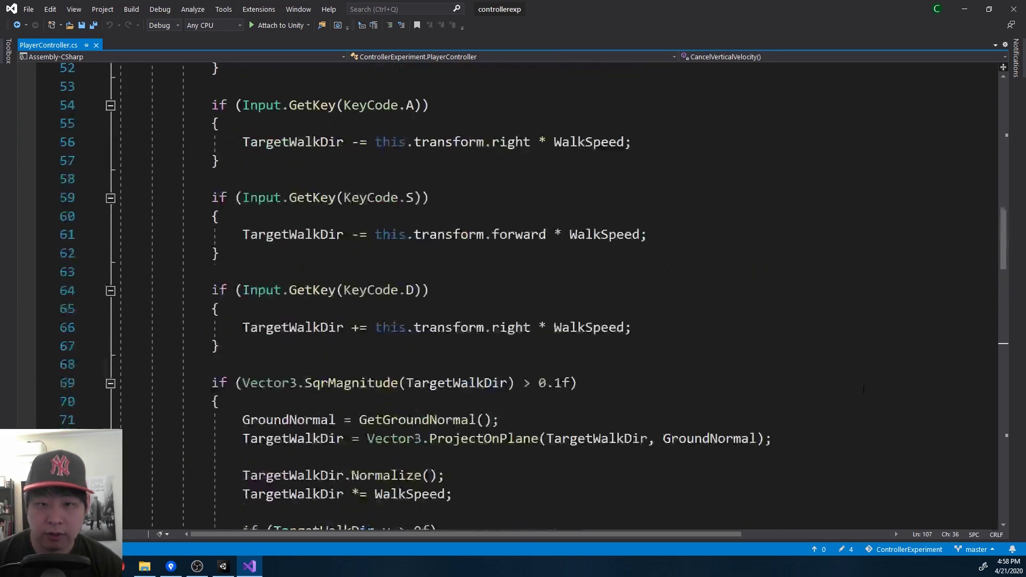
{"action": "scroll", "coordinate": [864, 389], "scroll_direction": "up", "scroll_amount": 9}
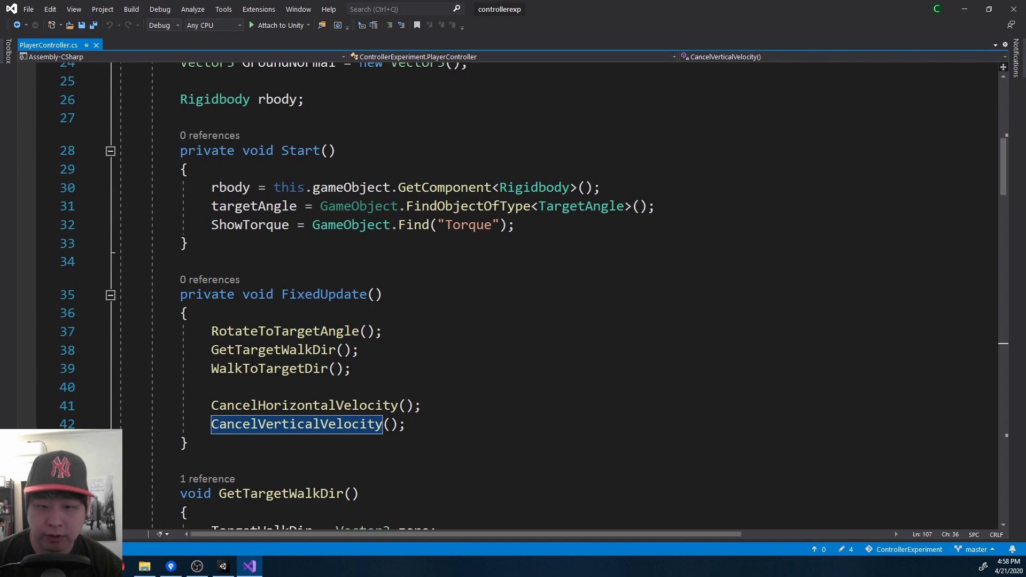
{"action": "left_click", "coordinate": [278, 350]}
{"action": "key", "text": "F12"}
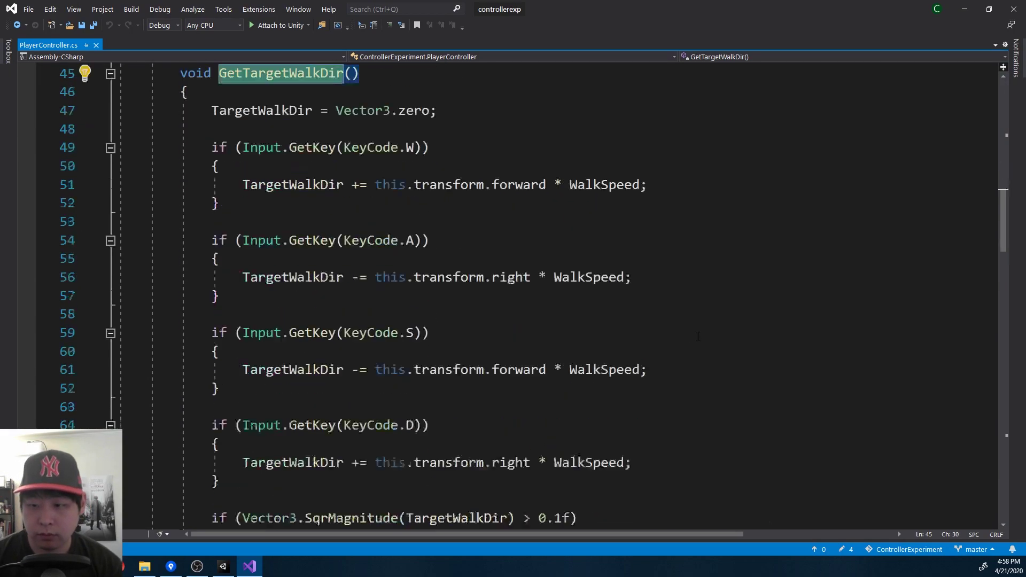
{"action": "scroll", "coordinate": [697, 336], "scroll_direction": "down", "scroll_amount": 4}
{"action": "left_click_drag", "start_coordinate": [774, 351], "coordinate": [359, 332]}
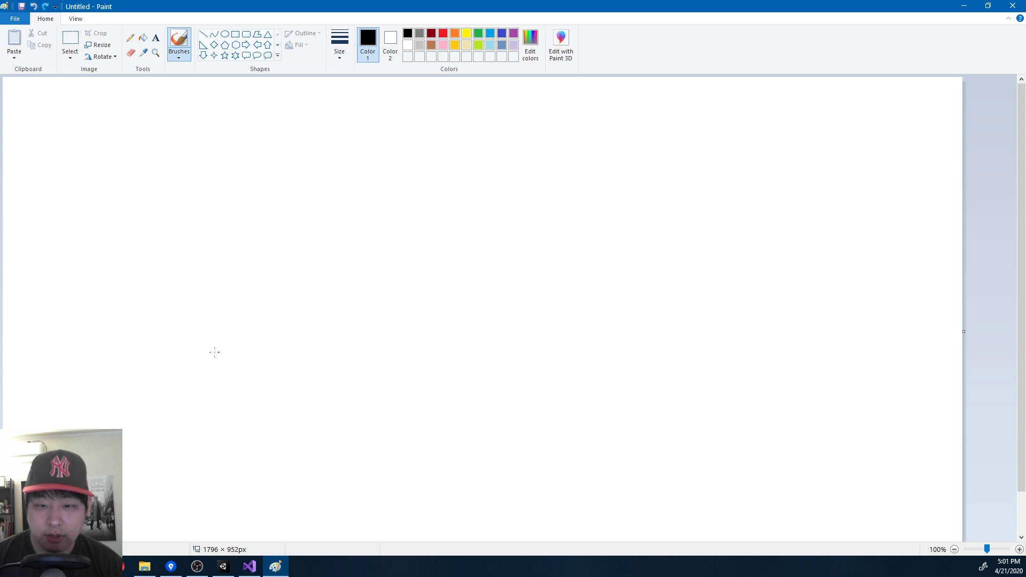
Step: Switch to Paint and sketch a black side profile of the slope leading up to the flat platform
{"action": "left_click_drag", "start_coordinate": [413, 243], "coordinate": [575, 237]}
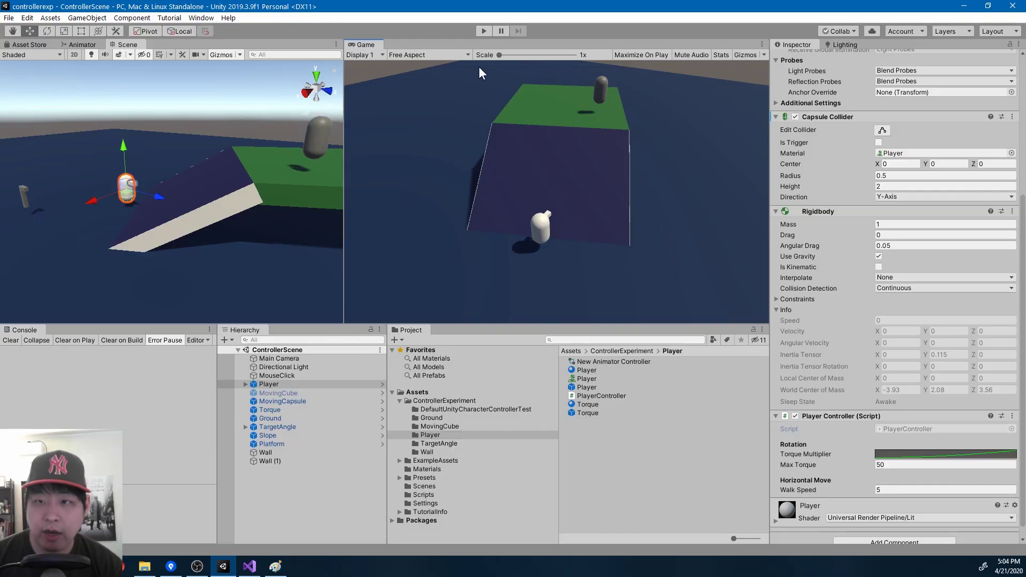
Step: Run the scene in Unity, steer the player around the base of the slope, and stop play mode
{"action": "left_click", "coordinate": [484, 30]}
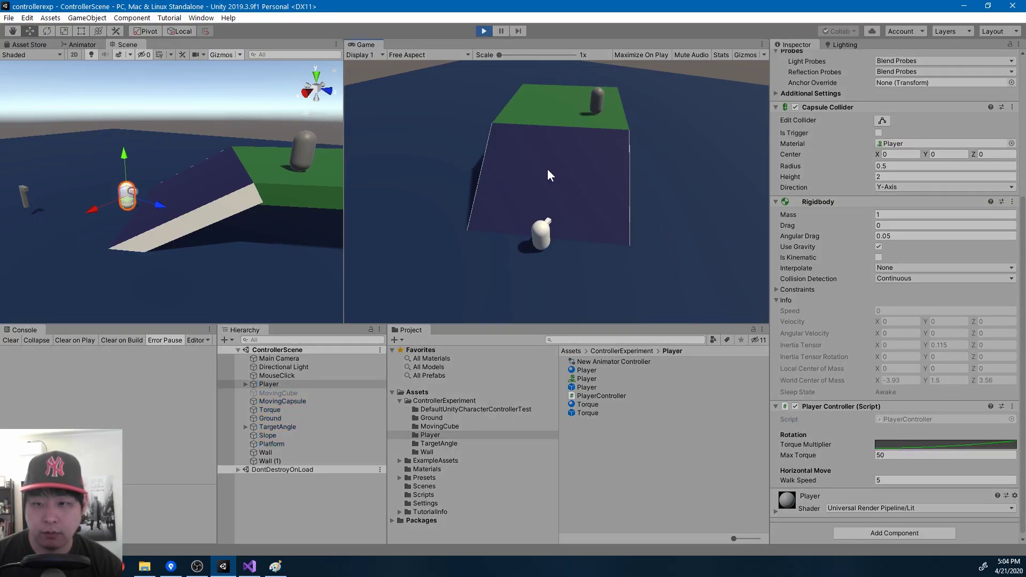
{"action": "mouse_move", "coordinate": [563, 130]}
{"action": "left_mouse_down"}
{"action": "mouse_move", "coordinate": [541, 122]}
{"action": "mouse_move", "coordinate": [533, 299]}
{"action": "mouse_move", "coordinate": [607, 158]}
{"action": "mouse_move", "coordinate": [505, 165]}
{"action": "mouse_move", "coordinate": [541, 145]}
{"action": "mouse_move", "coordinate": [483, 271]}
{"action": "left_mouse_up"}
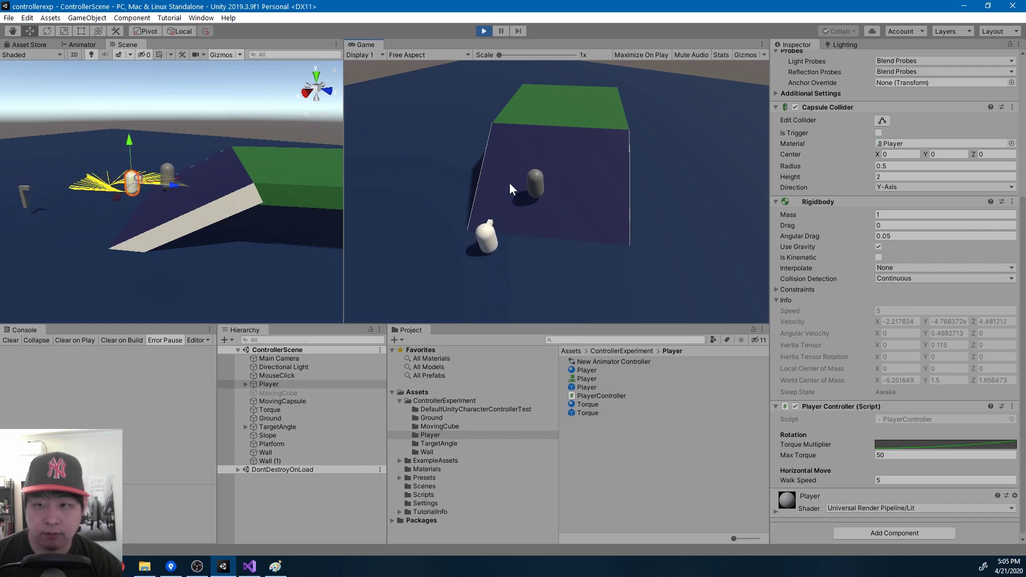
{"action": "mouse_move", "coordinate": [518, 155]}
{"action": "left_mouse_down"}
{"action": "mouse_move", "coordinate": [571, 135]}
{"action": "mouse_move", "coordinate": [604, 239]}
{"action": "mouse_move", "coordinate": [536, 292]}
{"action": "mouse_move", "coordinate": [595, 241]}
{"action": "left_mouse_up"}
{"action": "left_click", "coordinate": [484, 31]}
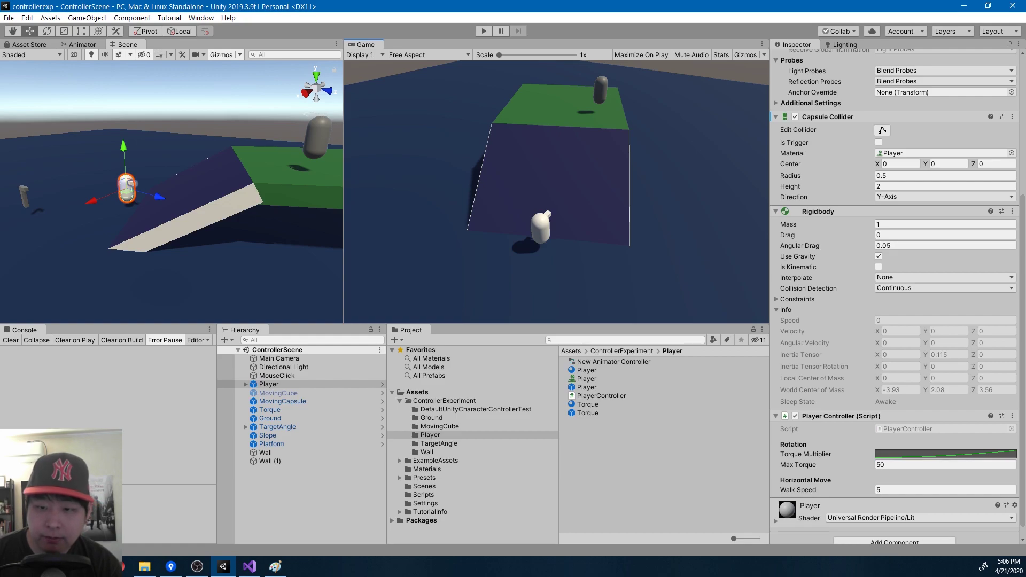
Step: In PlayerController.cs, comment out the three TargetWalkDir lines inside the "TargetWalkDir.y > 0f" block and save the script
{"action": "left_click", "coordinate": [254, 566]}
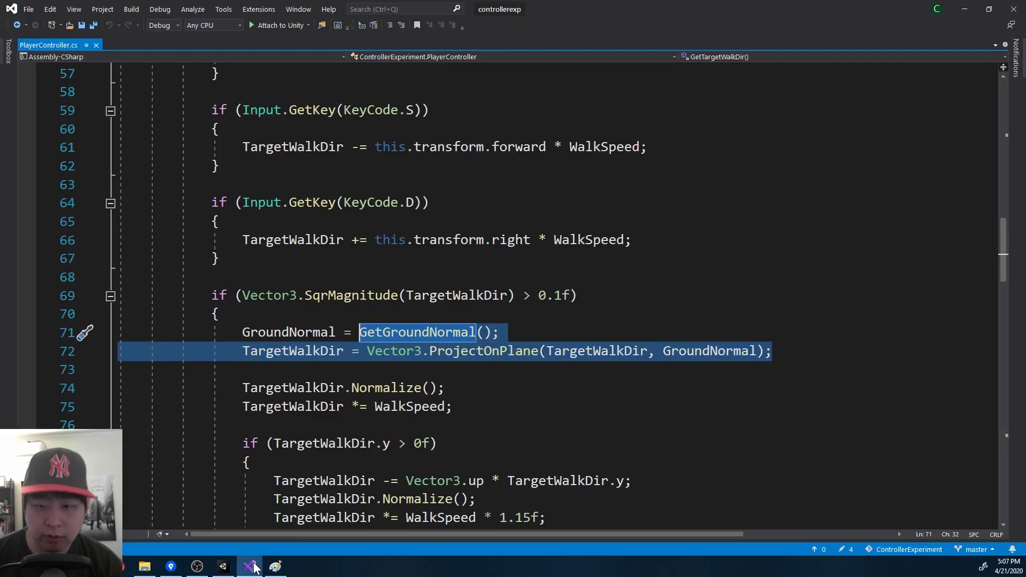
{"action": "scroll", "coordinate": [471, 458], "scroll_direction": "down", "scroll_amount": 2}
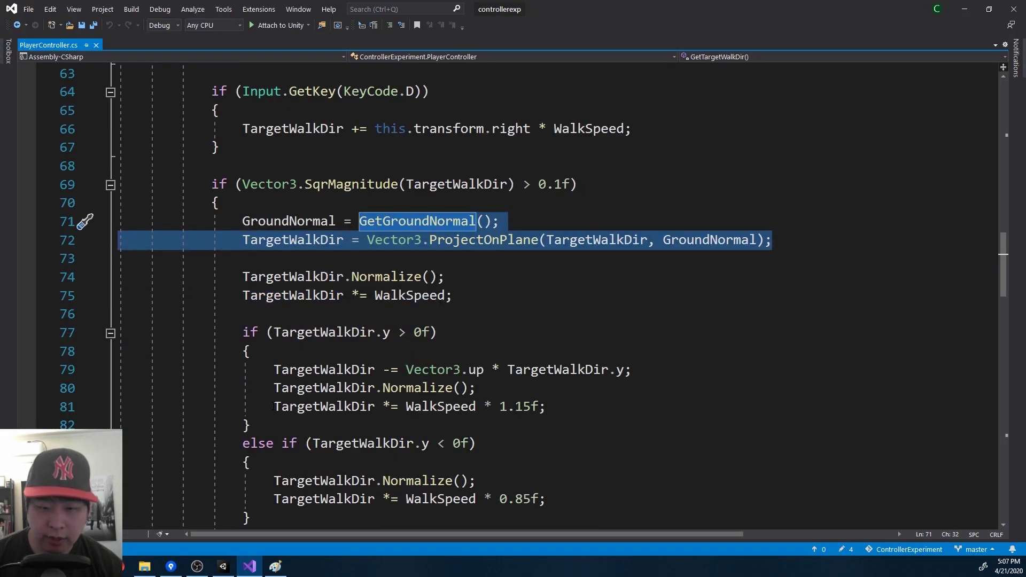
{"action": "left_click", "coordinate": [274, 407]}
{"action": "key", "text": "shift+alt+Up"}
{"action": "key", "text": "shift+alt+Up"}
{"action": "key", "text": "shift+alt+Up"}
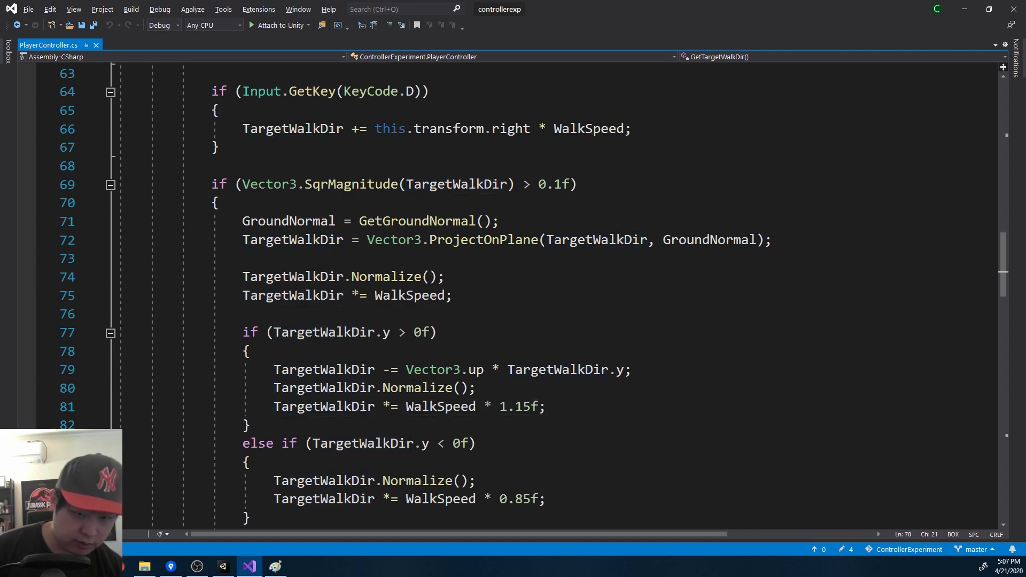
{"action": "key", "text": "shift+alt+Down"}
{"action": "type", "text": "."}
{"action": "key", "text": "BackSpace"}
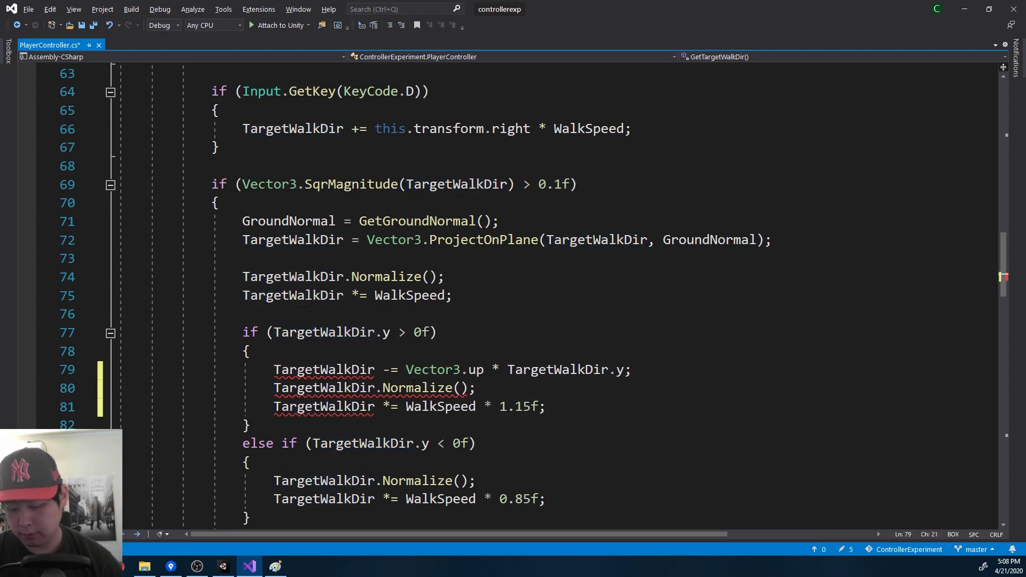
{"action": "type", "text": "//"}
{"action": "key", "text": "ctrl+s"}
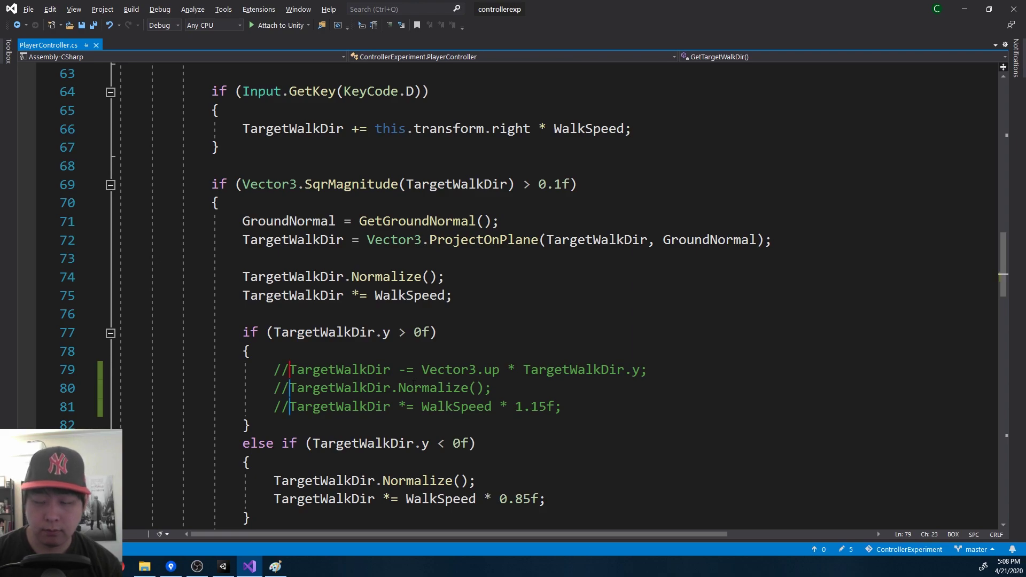
Step: Comment out the CancelVerticalVelocity() call in FixedUpdate and run the scene in Unity to test it
{"action": "scroll", "coordinate": [414, 383], "scroll_direction": "up", "scroll_amount": 12}
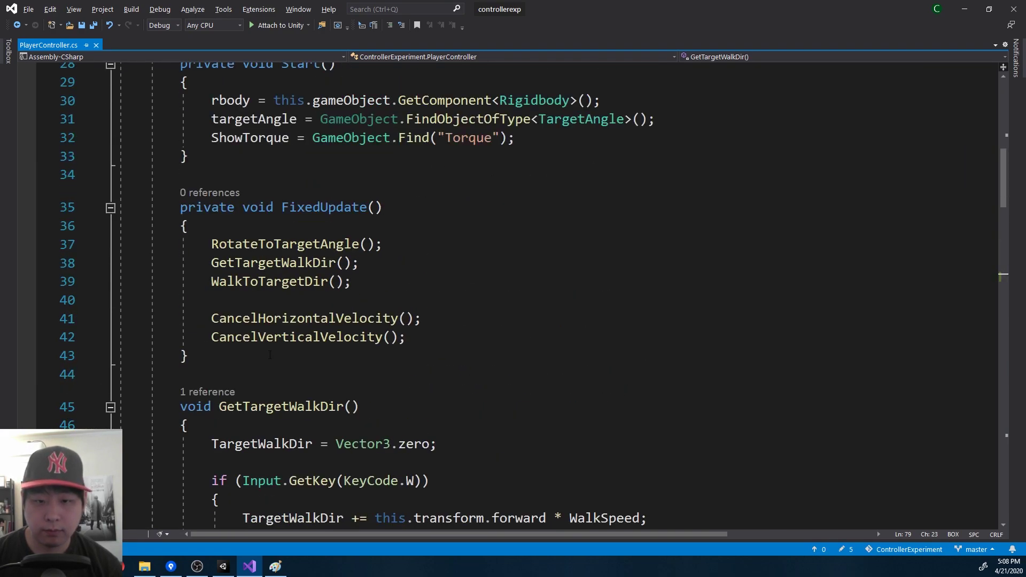
{"action": "left_click", "coordinate": [205, 340]}
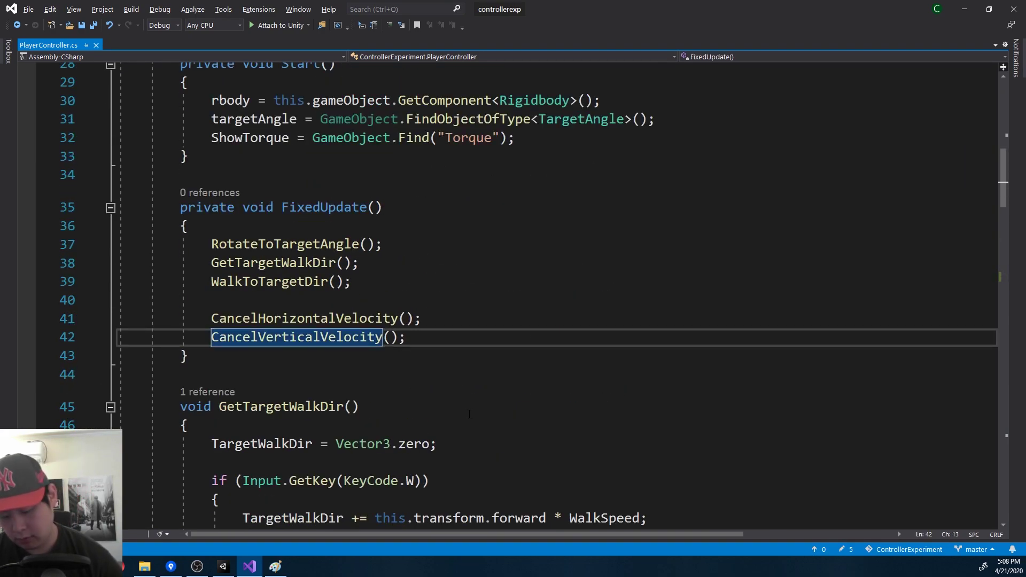
{"action": "type", "text": "//"}
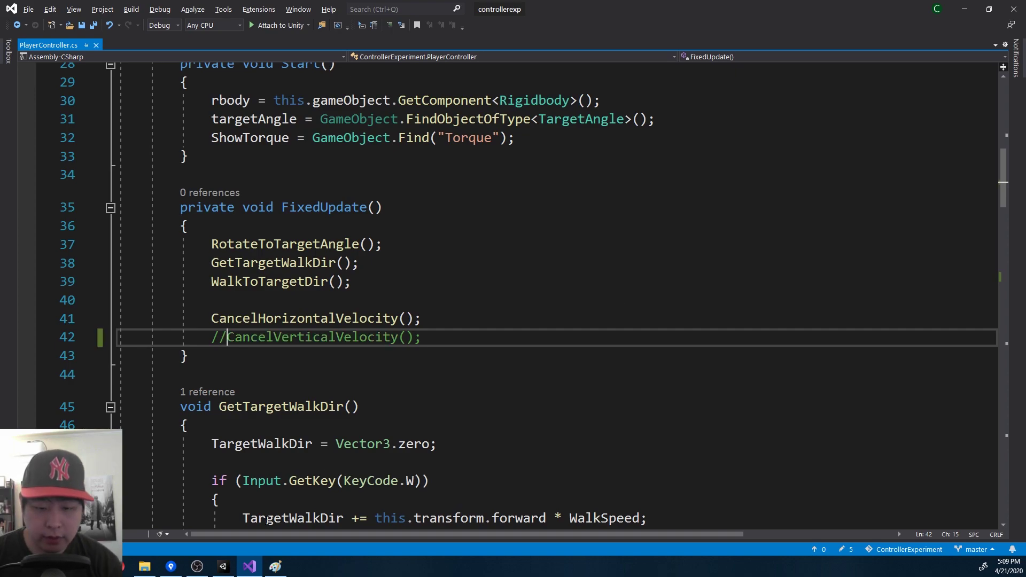
{"action": "key", "text": "alt+Tab"}
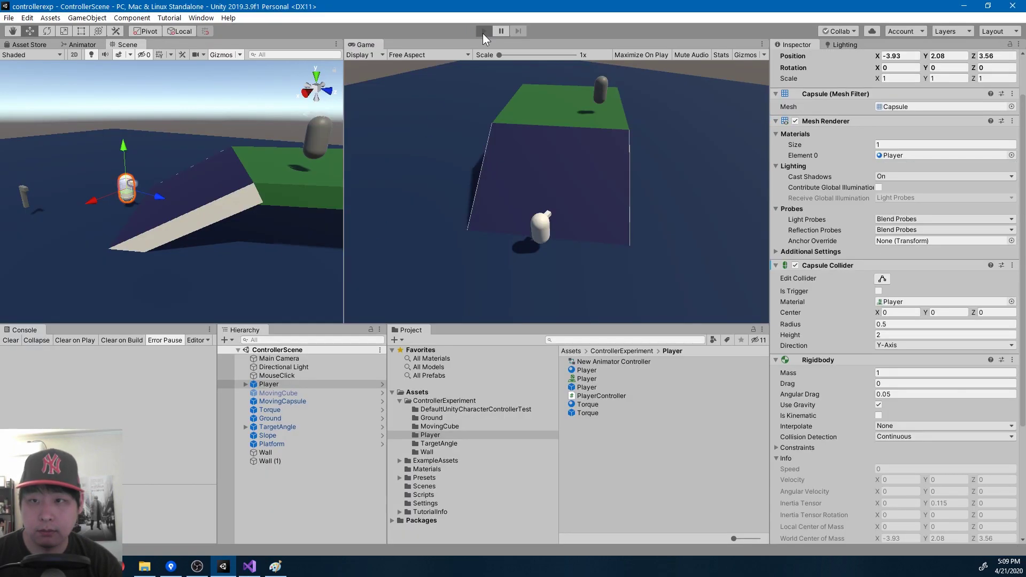
{"action": "left_click", "coordinate": [483, 32]}
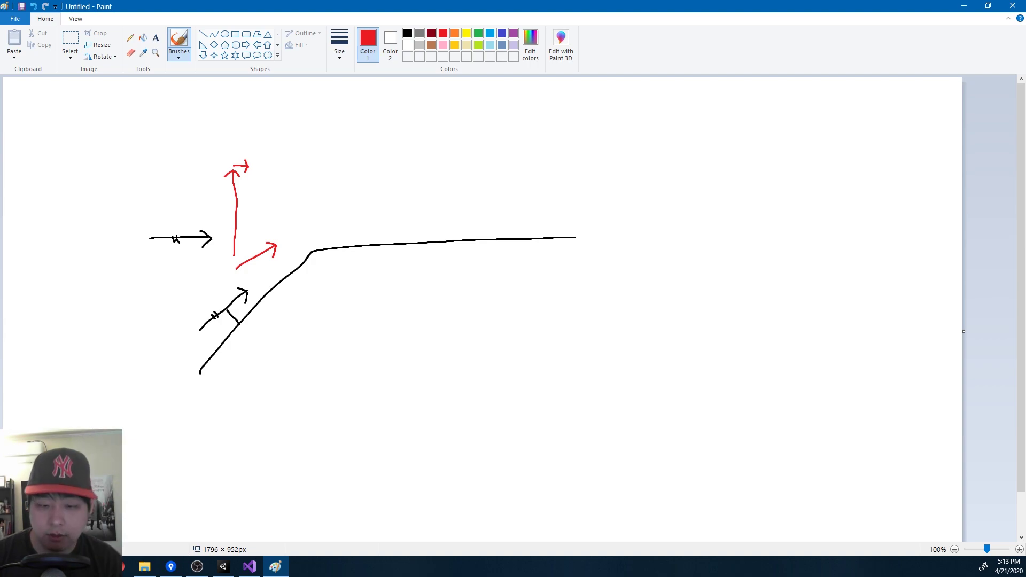
Step: Return to Visual Studio, undo the commenting-out of CancelVerticalVelocity() and the three uphill TargetWalkDir lines, and save the script
{"action": "left_click", "coordinate": [250, 566]}
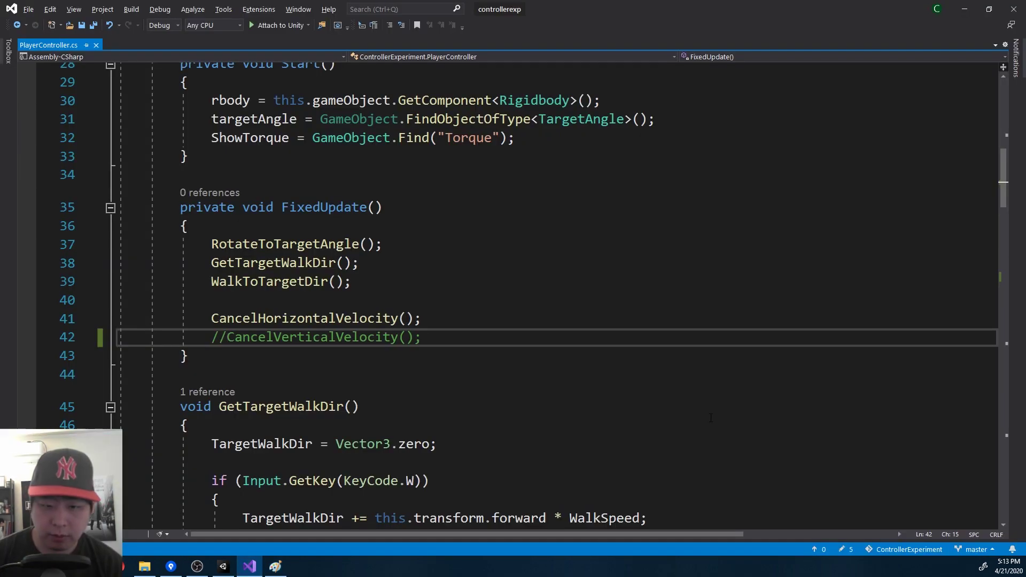
{"action": "key", "text": "ctrl+z"}
{"action": "key", "text": "ctrl+z"}
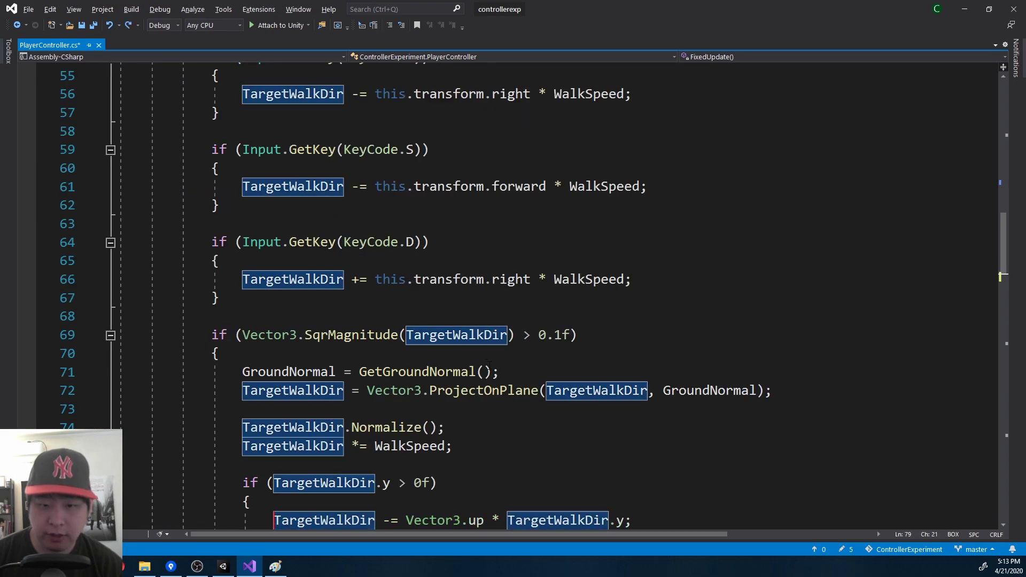
{"action": "left_click_drag", "start_coordinate": [545, 390], "coordinate": [298, 350]}
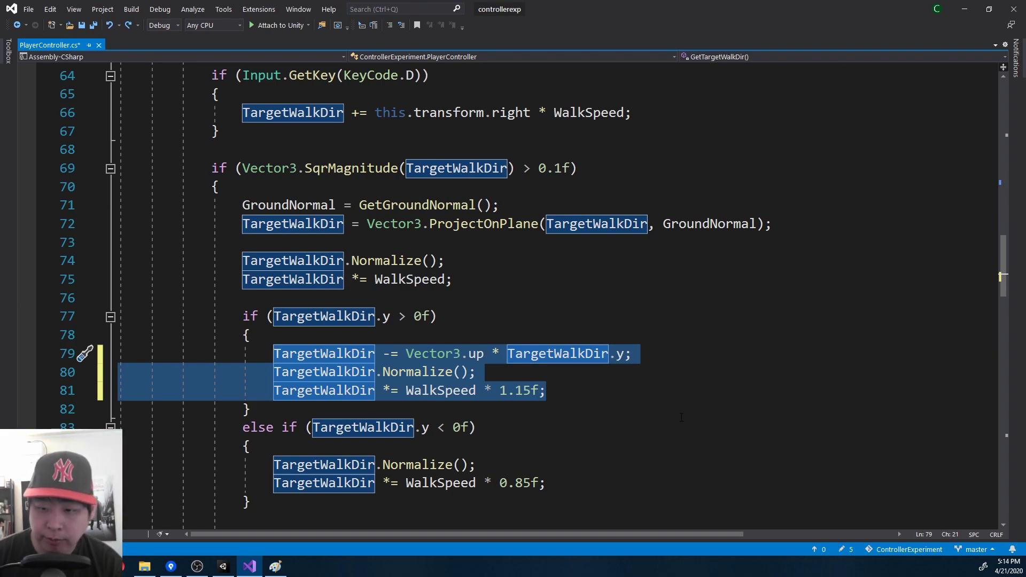
{"action": "key", "text": "ctrl+s"}
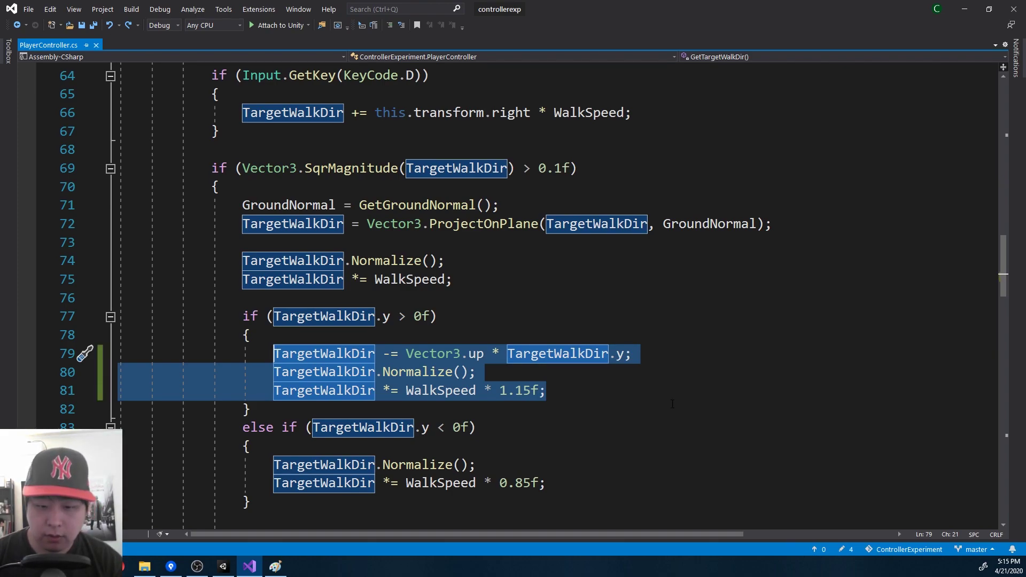
Step: Run the scene in Unity and test the player moving up the slope, onto the platform edge and turning back down
{"action": "left_click", "coordinate": [234, 565]}
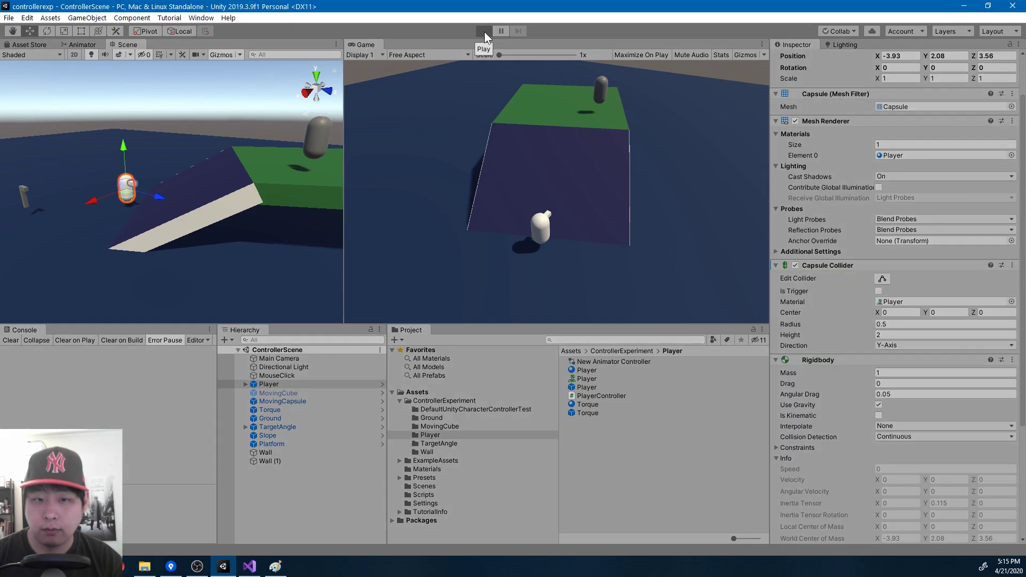
{"action": "left_click", "coordinate": [484, 31]}
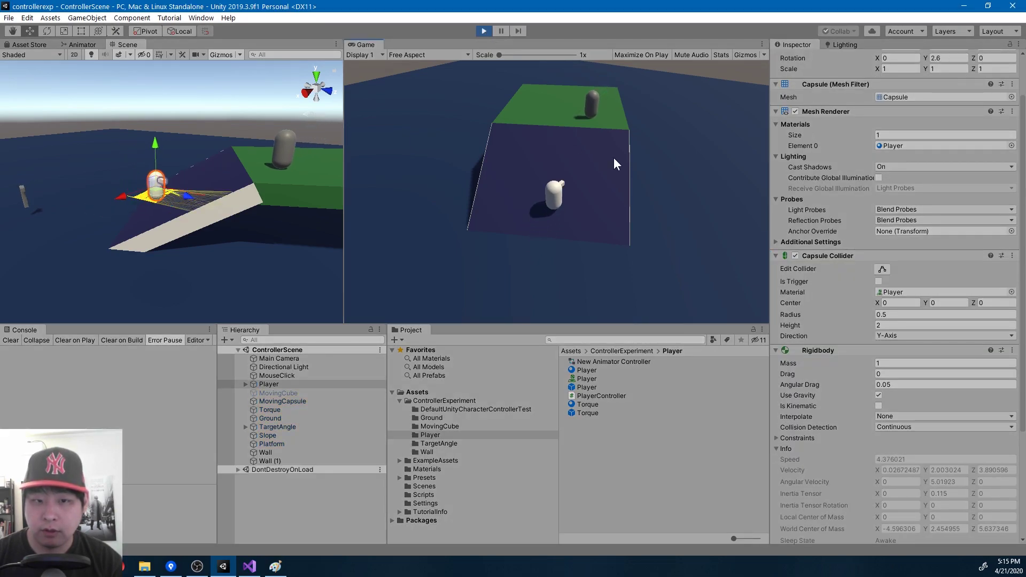
{"action": "mouse_move", "coordinate": [614, 158]}
{"action": "left_mouse_down"}
{"action": "mouse_move", "coordinate": [470, 211]}
{"action": "mouse_move", "coordinate": [529, 120]}
{"action": "mouse_move", "coordinate": [621, 178]}
{"action": "mouse_move", "coordinate": [508, 269]}
{"action": "left_mouse_up"}
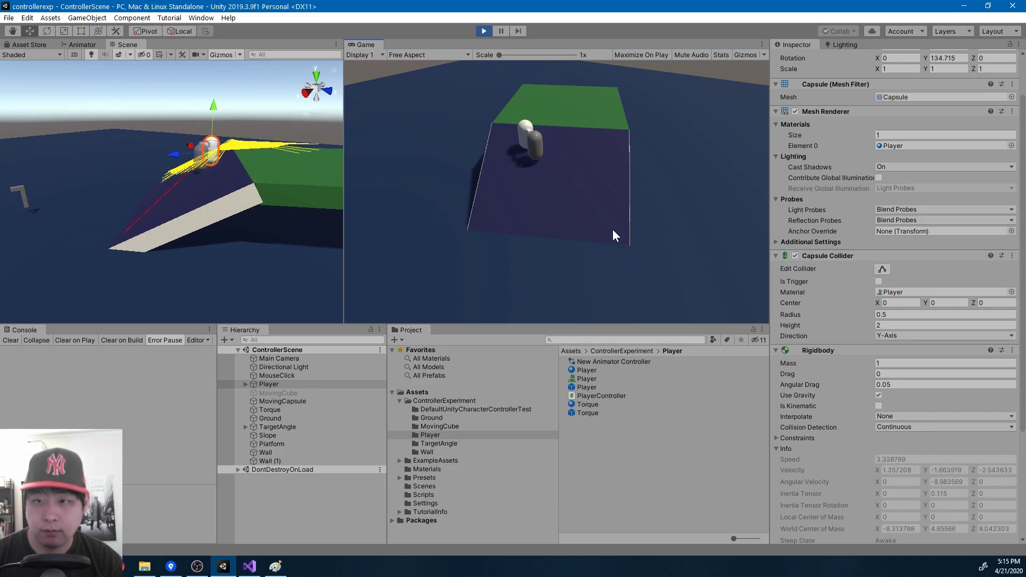
{"action": "left_click", "coordinate": [613, 108]}
{"action": "left_click", "coordinate": [612, 133]}
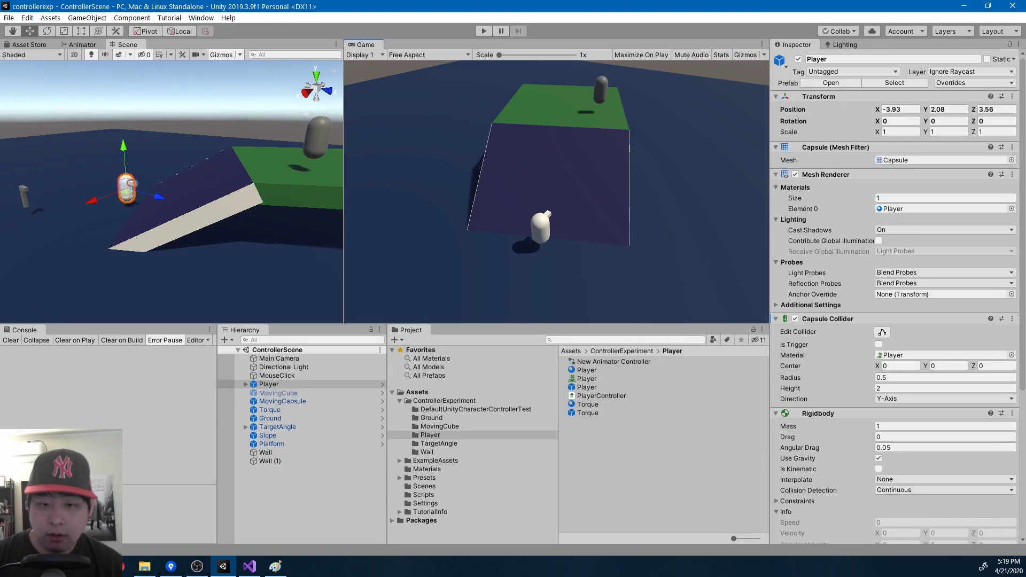
Step: Select the slope's side Wall, run the scene and test the player moving against that wall
{"action": "left_click", "coordinate": [189, 225]}
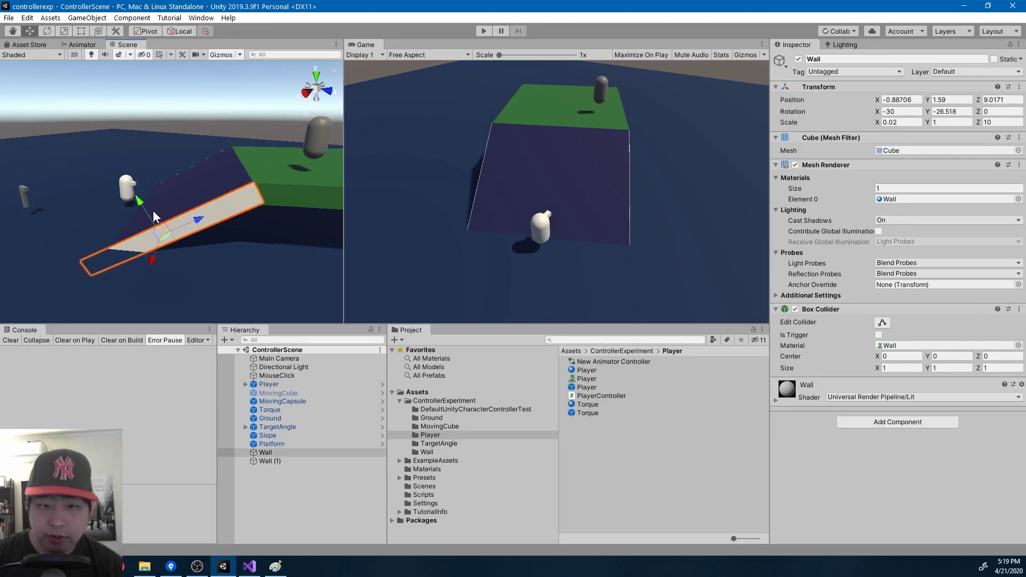
{"action": "left_click", "coordinate": [483, 32]}
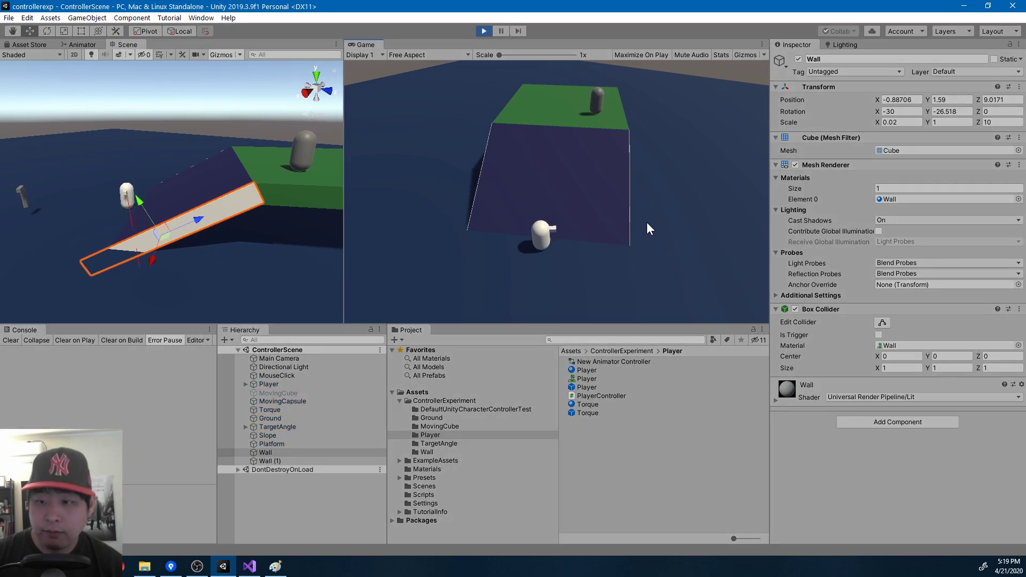
{"action": "key", "text": "d"}
{"action": "mouse_move", "coordinate": [656, 266]}
{"action": "left_mouse_down"}
{"action": "mouse_move", "coordinate": [659, 223]}
{"action": "mouse_move", "coordinate": [595, 162]}
{"action": "mouse_move", "coordinate": [588, 216]}
{"action": "mouse_move", "coordinate": [581, 177]}
{"action": "mouse_move", "coordinate": [573, 230]}
{"action": "mouse_move", "coordinate": [592, 136]}
{"action": "mouse_move", "coordinate": [585, 270]}
{"action": "left_mouse_up"}
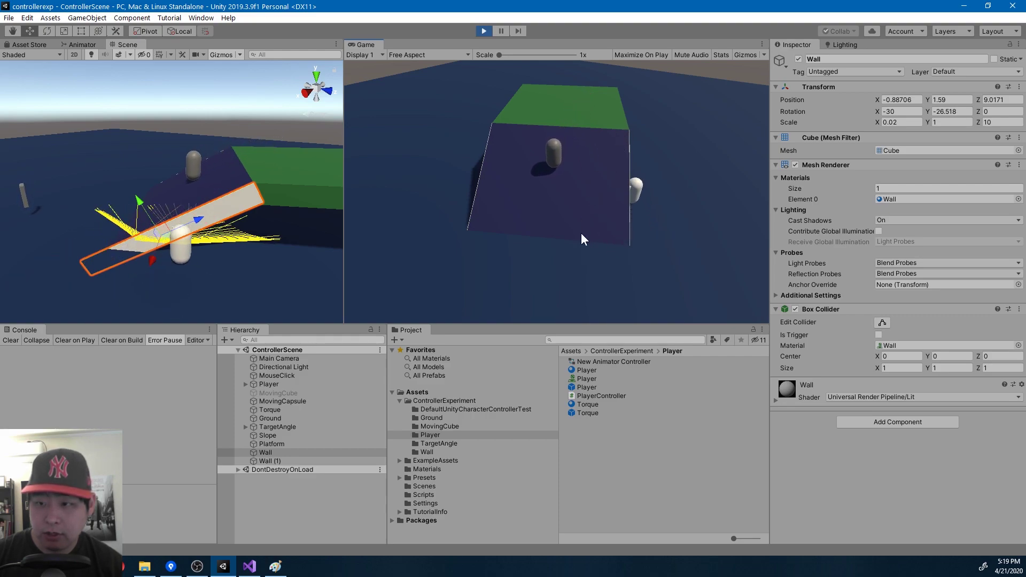
{"action": "left_click", "coordinate": [589, 274]}
{"action": "left_click", "coordinate": [588, 177]}
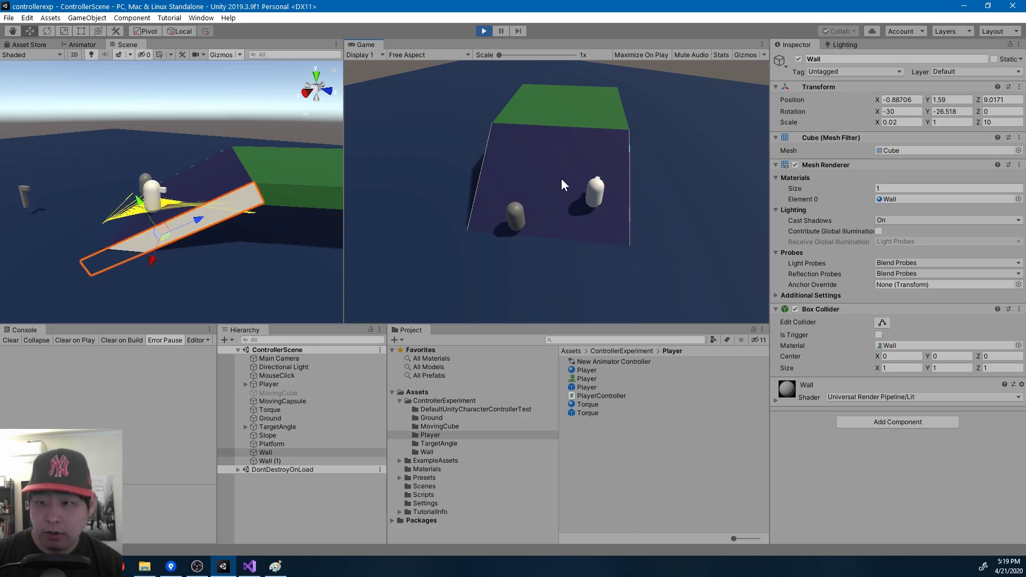
Step: Test the player changing direction across the slope and walking off its lower corner, and stop the scene
{"action": "left_click", "coordinate": [544, 202]}
{"action": "left_click", "coordinate": [595, 163]}
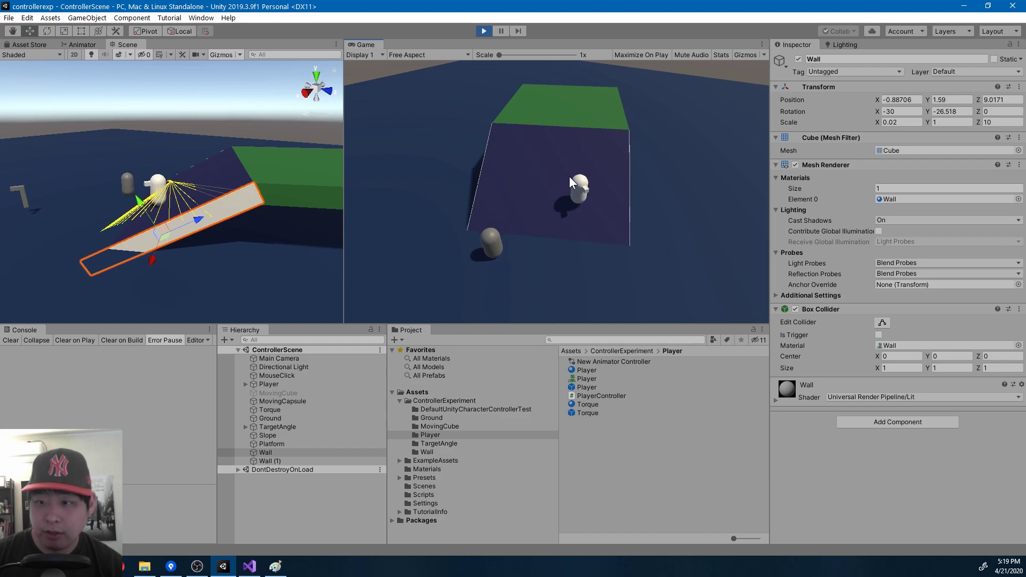
{"action": "left_click", "coordinate": [547, 213]}
{"action": "left_click", "coordinate": [580, 277]}
{"action": "left_click", "coordinate": [579, 129]}
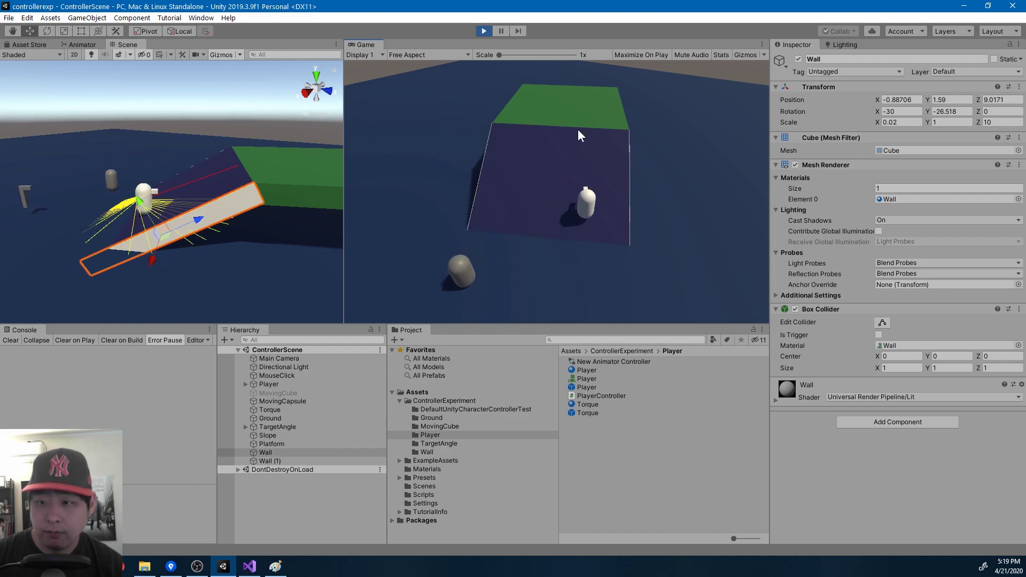
{"action": "left_click", "coordinate": [675, 239]}
{"action": "left_click", "coordinate": [697, 258]}
{"action": "left_click", "coordinate": [624, 299]}
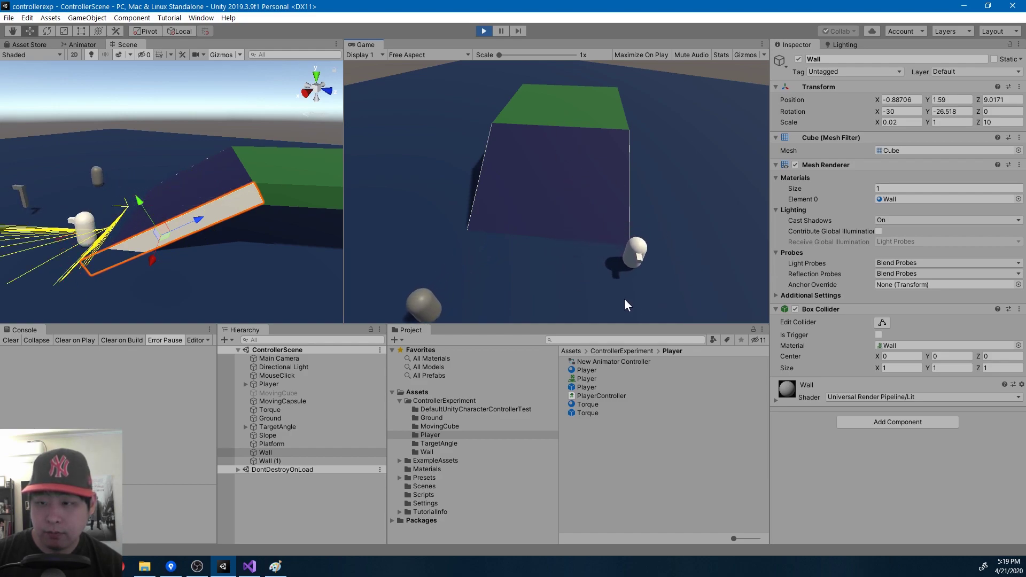
{"action": "left_click", "coordinate": [483, 31]}
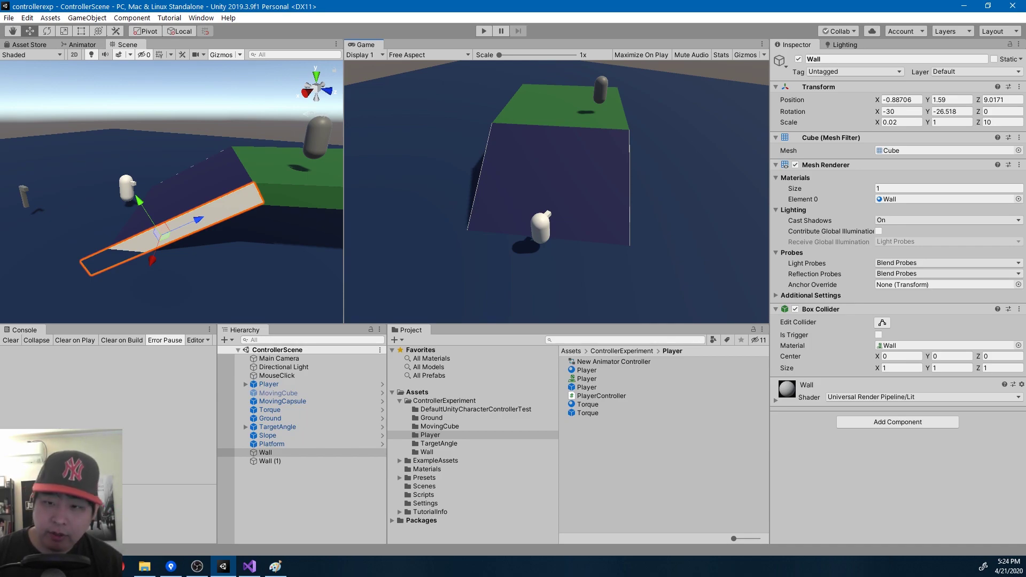
Step: Run the scene, walk the player up the slope, off the platform's side edge and back to the slope's foot, and stop it
{"action": "left_click", "coordinate": [483, 30]}
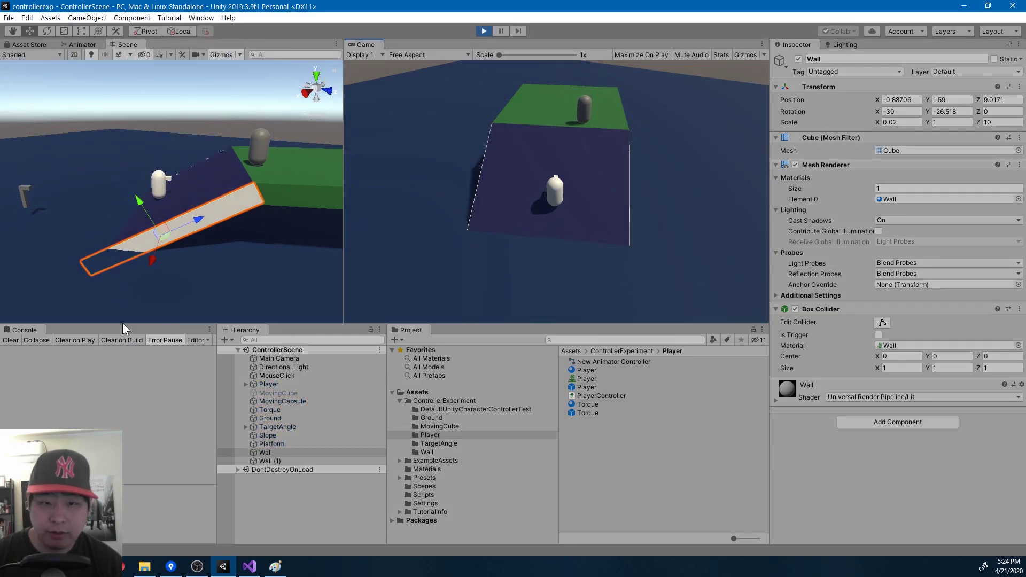
{"action": "key", "text": "w"}
{"action": "key", "text": "d"}
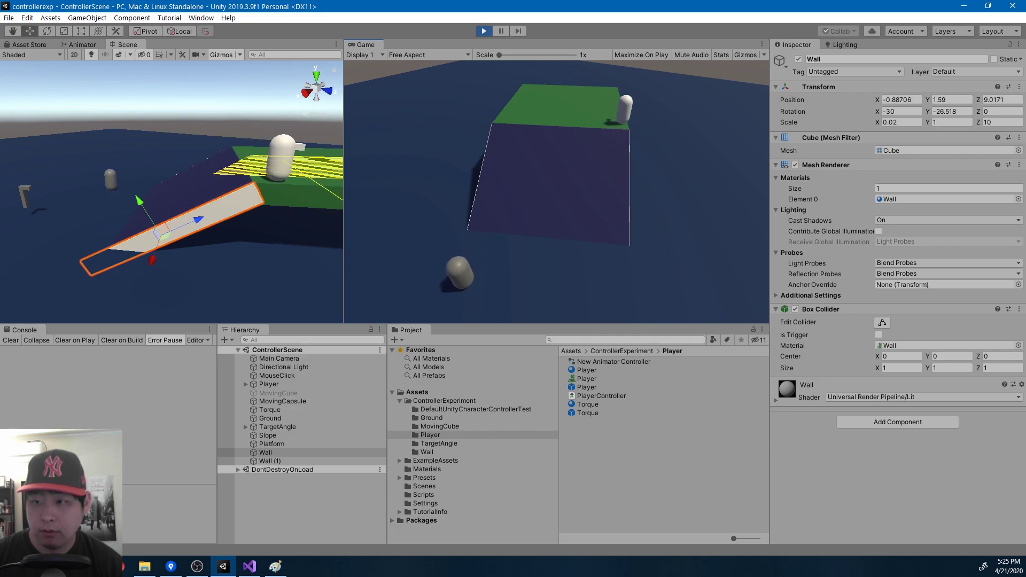
{"action": "key", "text": "s"}
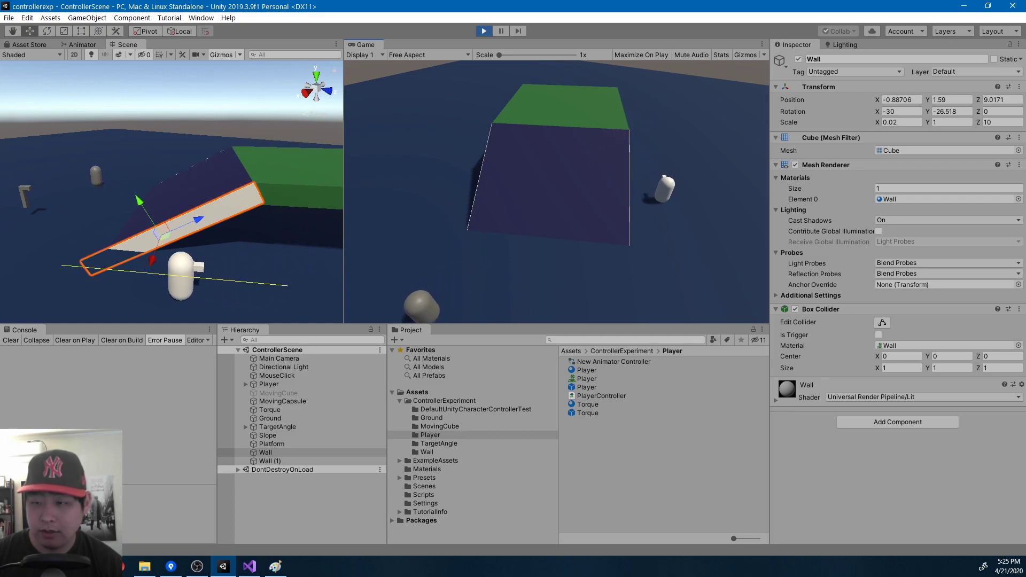
{"action": "key", "text": "a"}
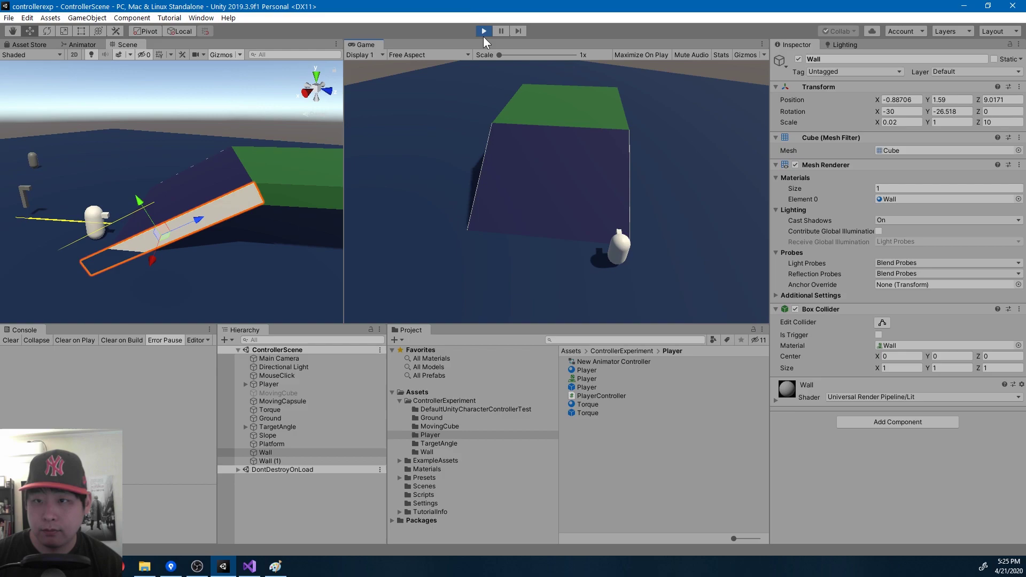
{"action": "left_click", "coordinate": [484, 31]}
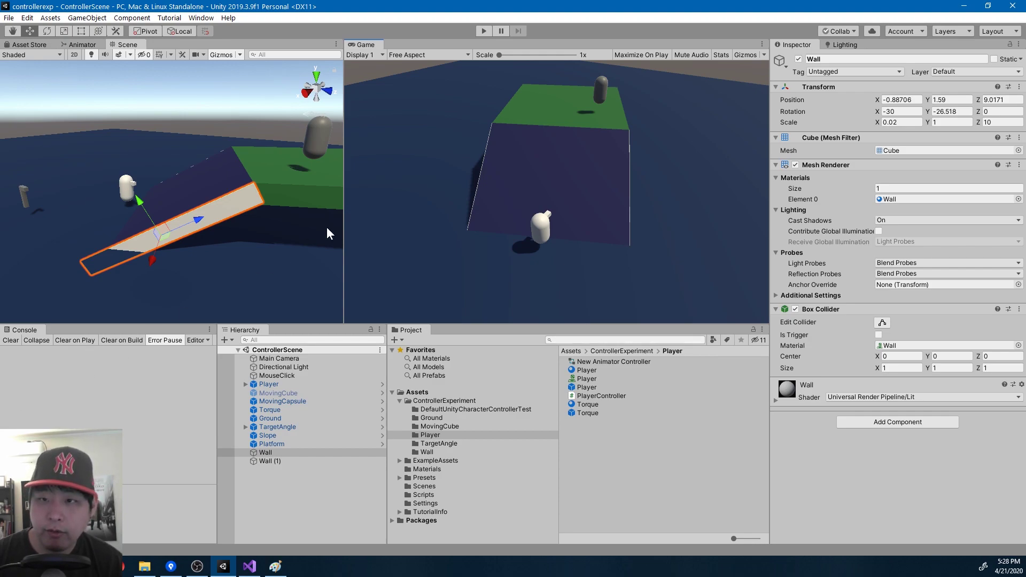
Step: Run the scene and send the player up the slope onto the platform, turning repeatedly around its front edge
{"action": "left_click", "coordinate": [484, 31]}
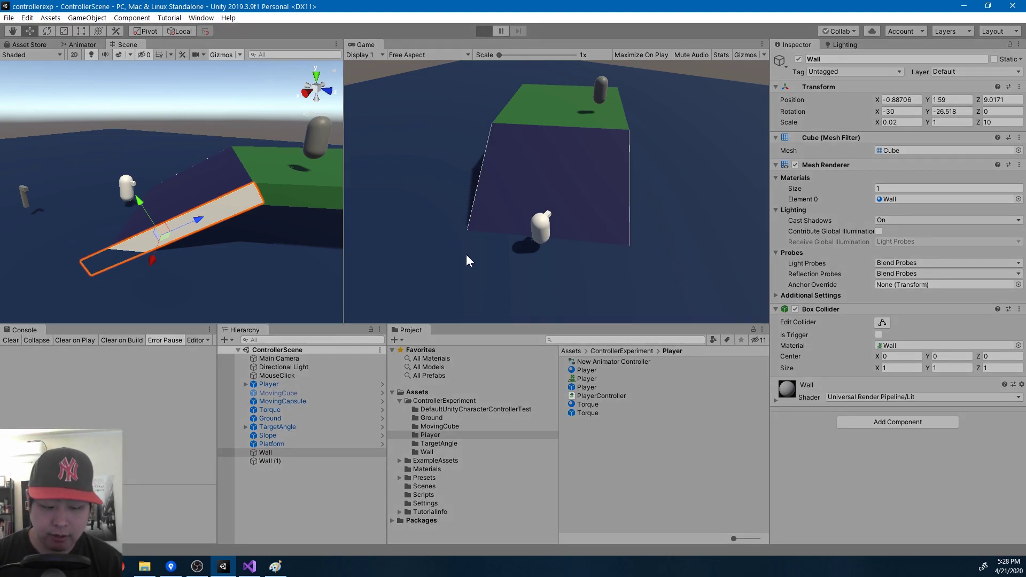
{"action": "key", "text": "w"}
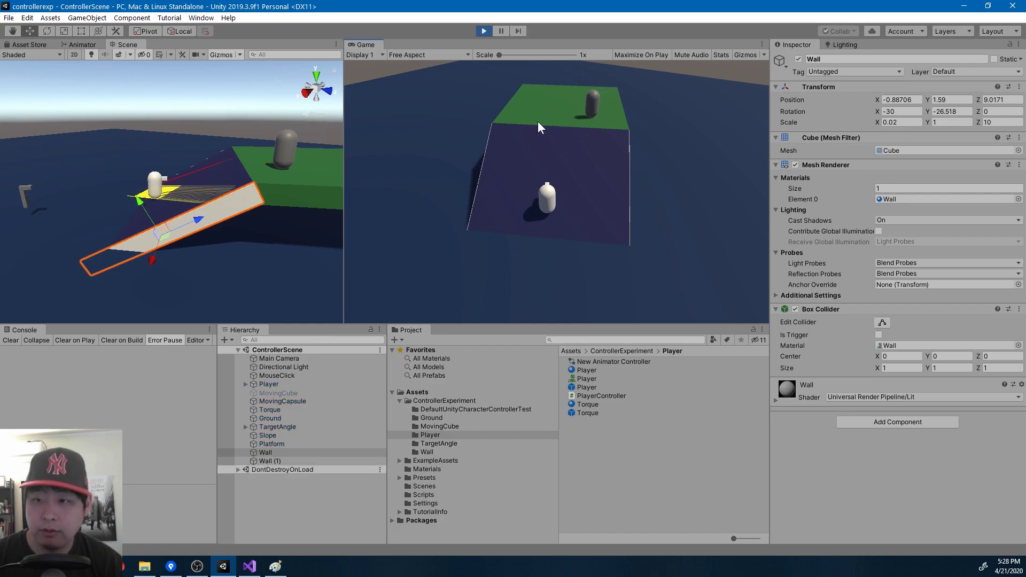
{"action": "left_click", "coordinate": [625, 137]}
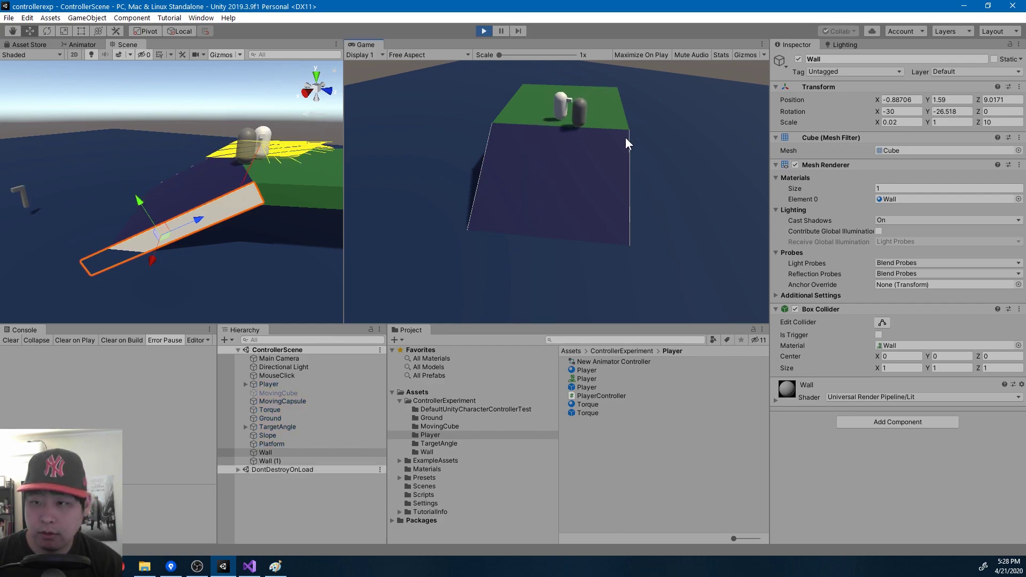
{"action": "left_click", "coordinate": [471, 245]}
{"action": "left_click", "coordinate": [572, 233]}
{"action": "left_click", "coordinate": [606, 98]}
{"action": "left_click", "coordinate": [532, 239]}
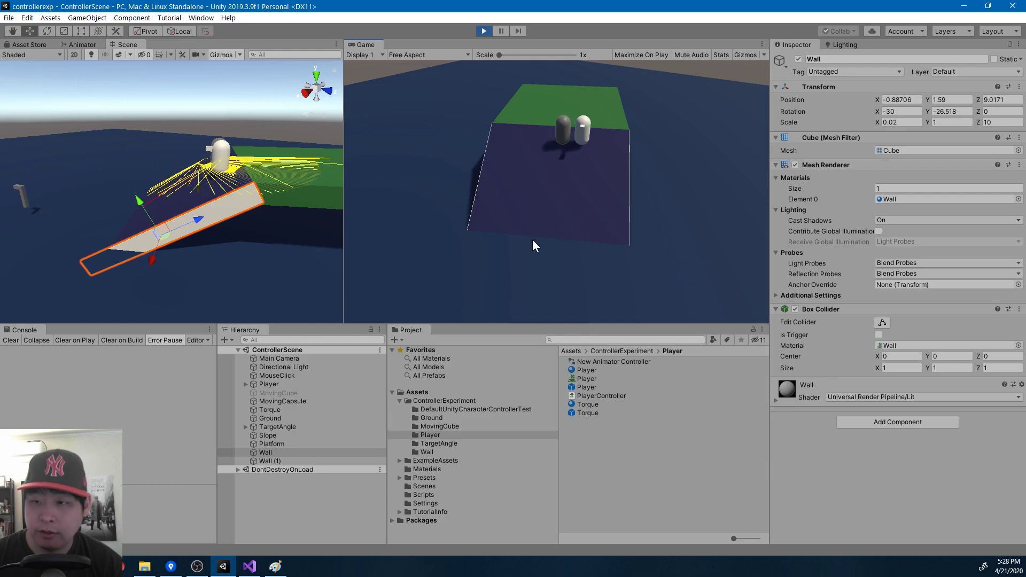
Step: Zigzag the player down the slope with quick direction changes until it reaches the ground in front
{"action": "left_click", "coordinate": [445, 88]}
{"action": "left_click", "coordinate": [607, 203]}
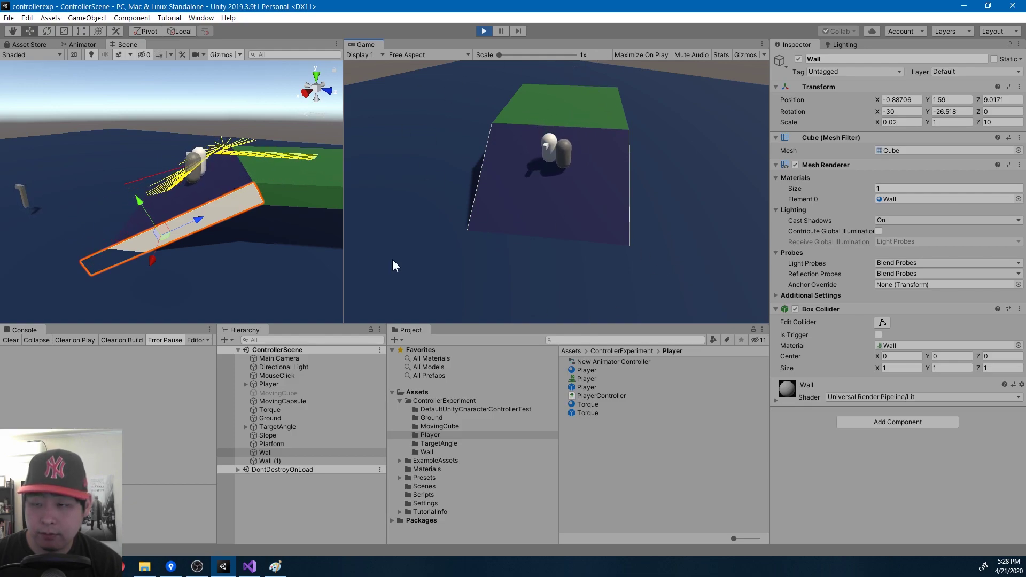
{"action": "left_click", "coordinate": [392, 258]}
{"action": "left_click", "coordinate": [610, 156]}
{"action": "left_click", "coordinate": [402, 208]}
{"action": "left_click", "coordinate": [566, 228]}
{"action": "left_click", "coordinate": [623, 184]}
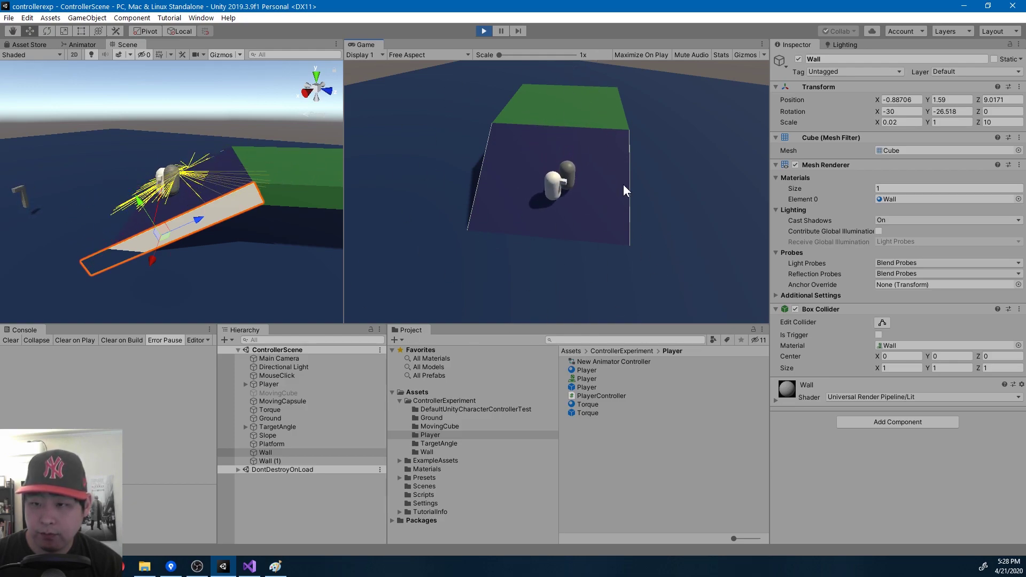
{"action": "left_click", "coordinate": [491, 310]}
{"action": "left_click_drag", "start_coordinate": [481, 361], "coordinate": [564, 308]}
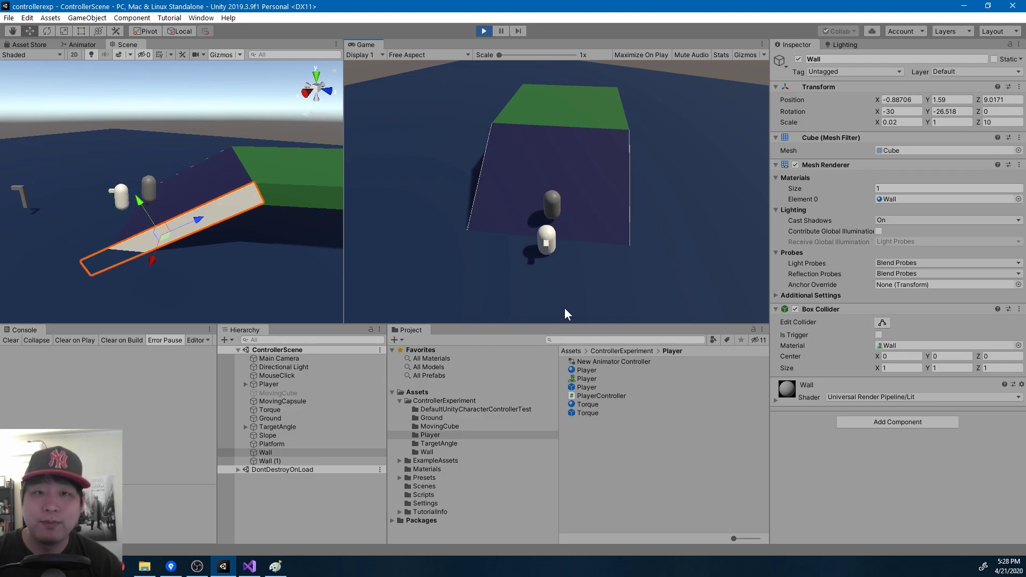